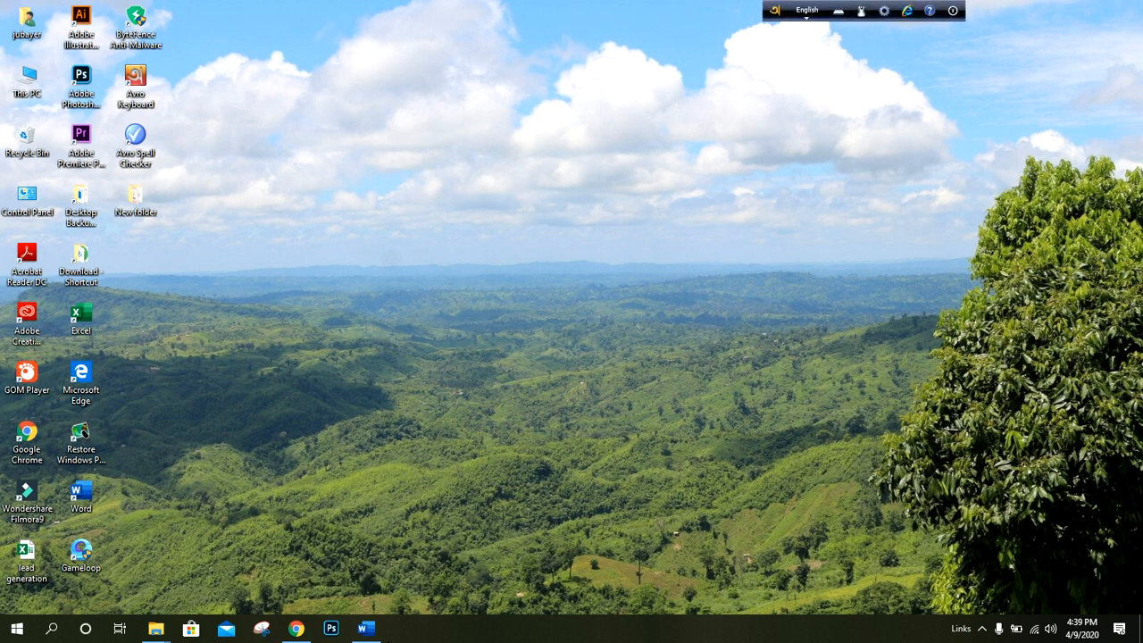
Step: Switch to Chrome and close the Bangladesh history, Facebook and Word to PDF tabs, leaving the ilovepdf.com search results tab
{"action": "left_click", "coordinate": [296, 629]}
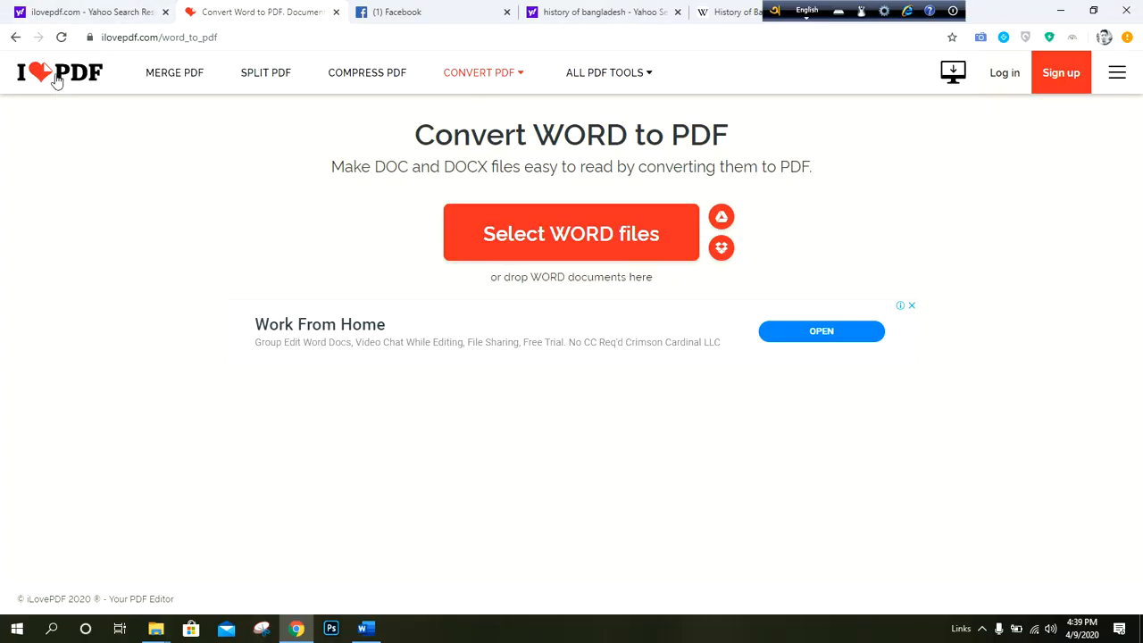
{"action": "left_click", "coordinate": [679, 15]}
{"action": "left_click", "coordinate": [677, 14]}
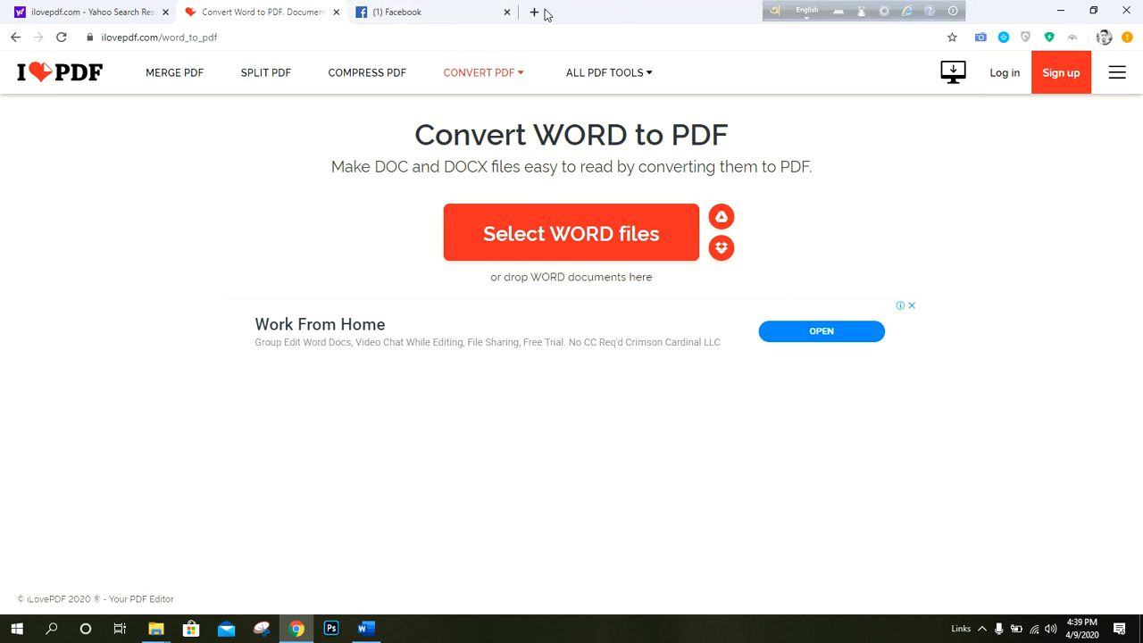
{"action": "left_click", "coordinate": [507, 12]}
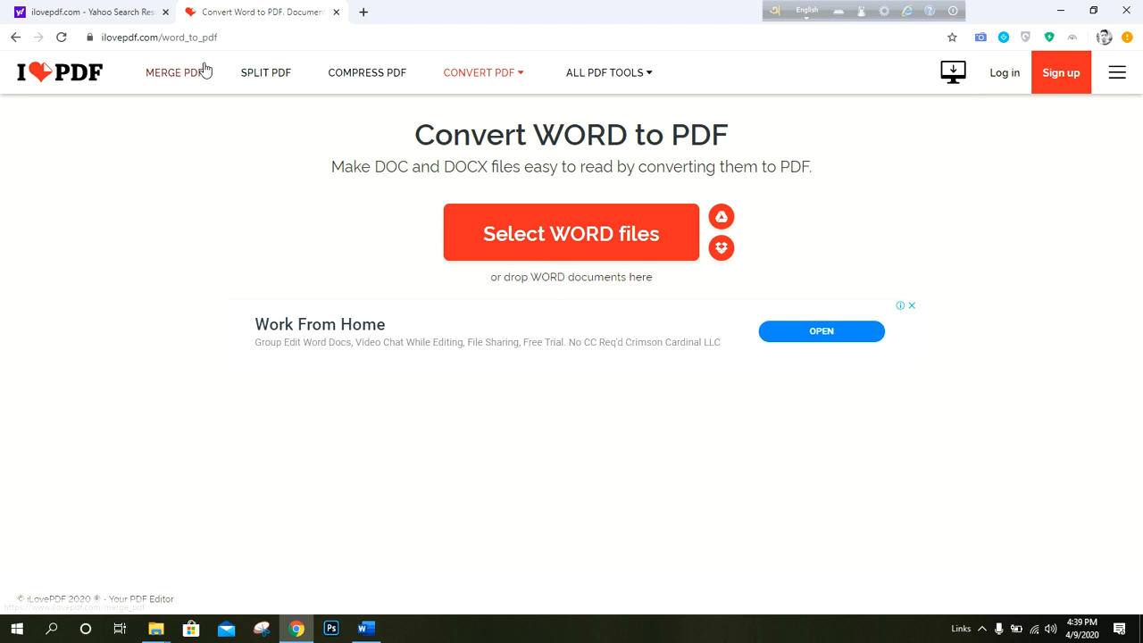
{"action": "left_click", "coordinate": [335, 12]}
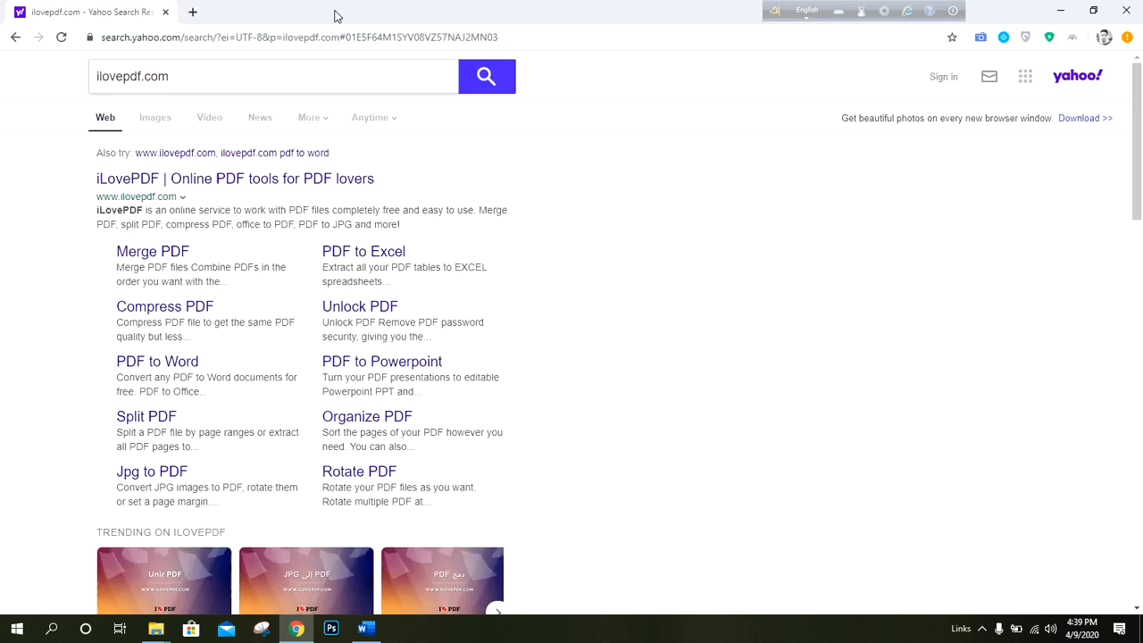
Step: Search for ilovepdf.com in a new tab and open the iLovePDF website from the results
{"action": "left_click", "coordinate": [191, 15]}
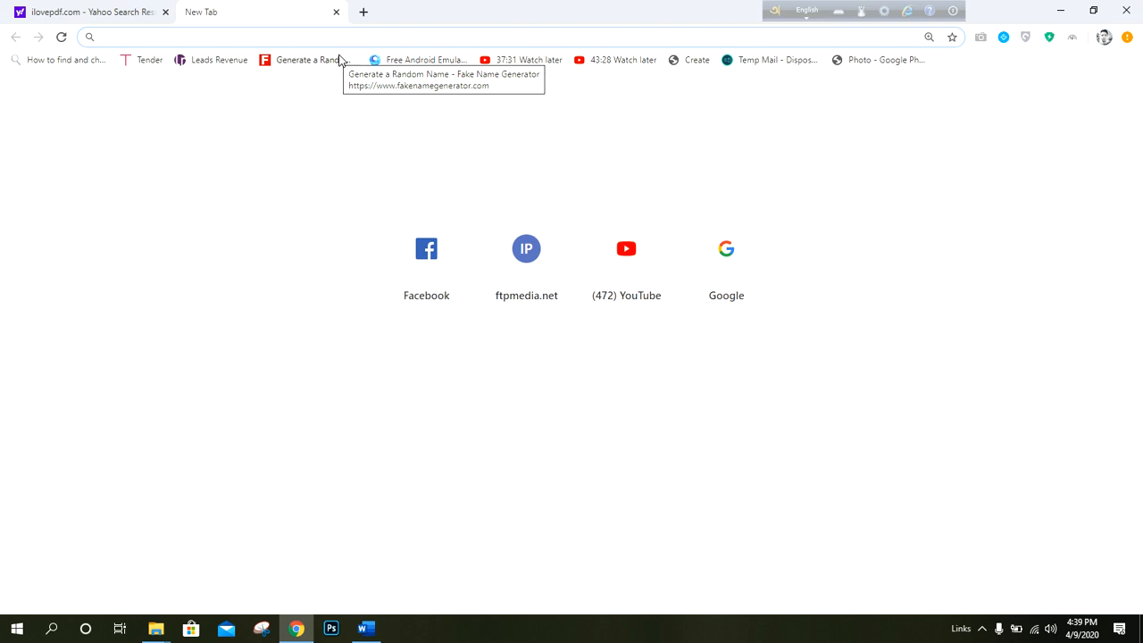
{"action": "type", "text": "i lo"}
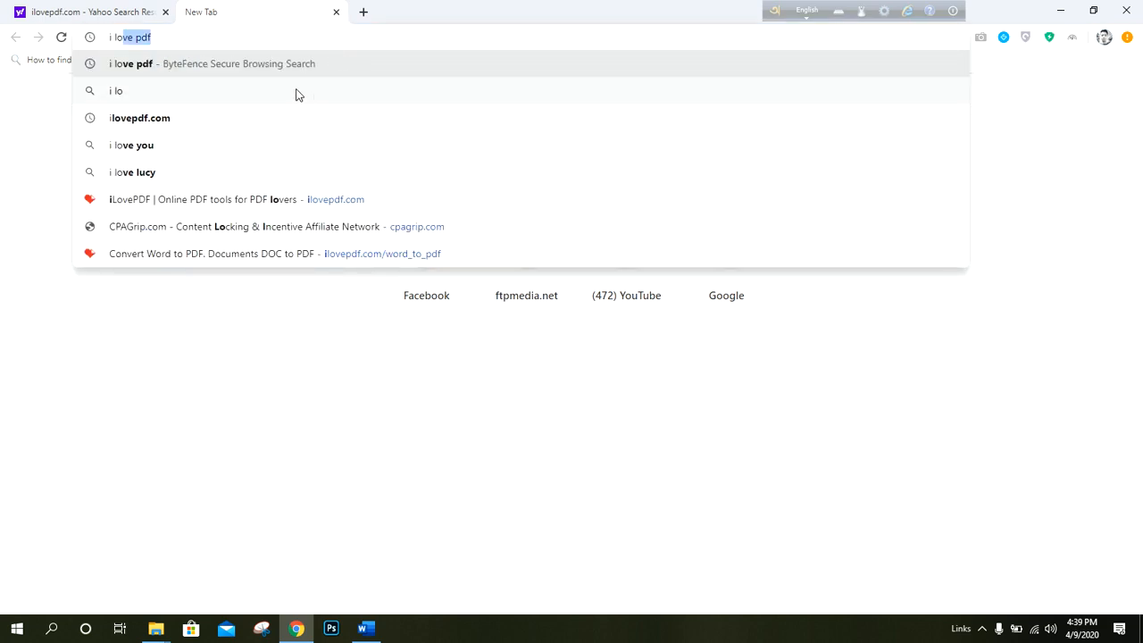
{"action": "left_click", "coordinate": [180, 119]}
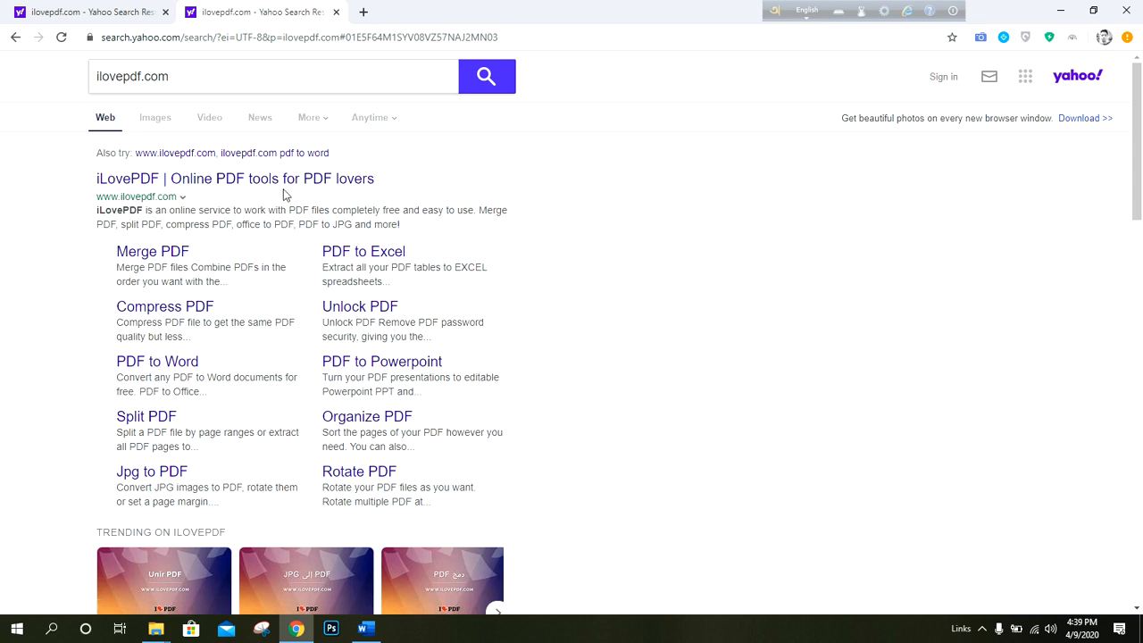
{"action": "left_click", "coordinate": [223, 180]}
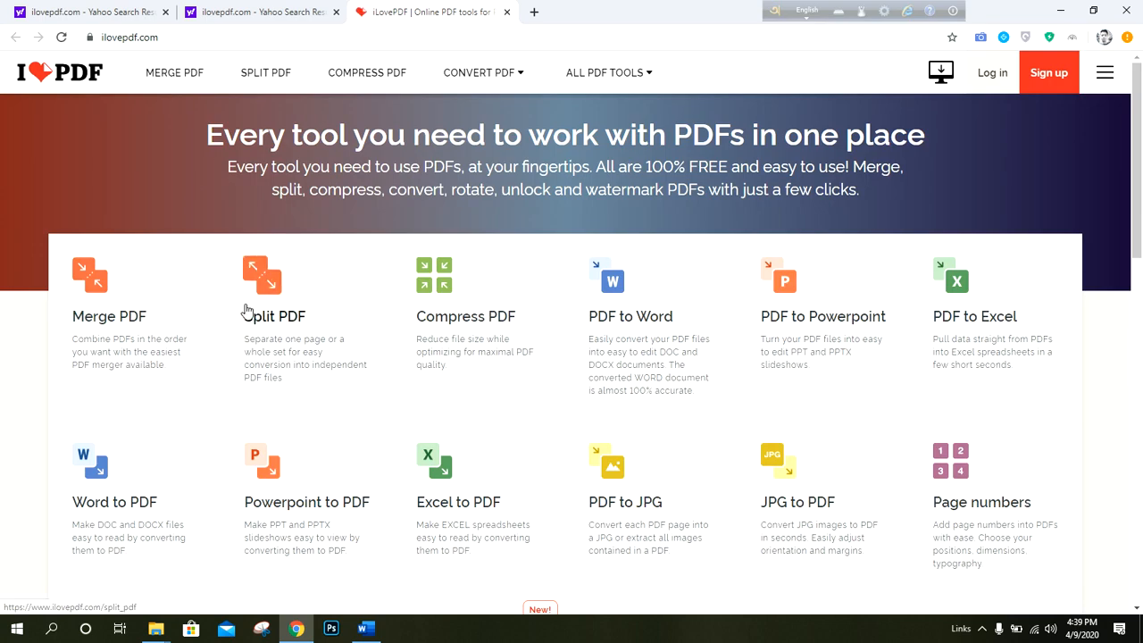
Step: Look over the iLovePDF tool collection and open the Word to PDF converter
{"action": "scroll", "coordinate": [234, 324], "scroll_direction": "down", "scroll_amount": 1}
{"action": "scroll", "coordinate": [235, 325], "scroll_direction": "up", "scroll_amount": 1}
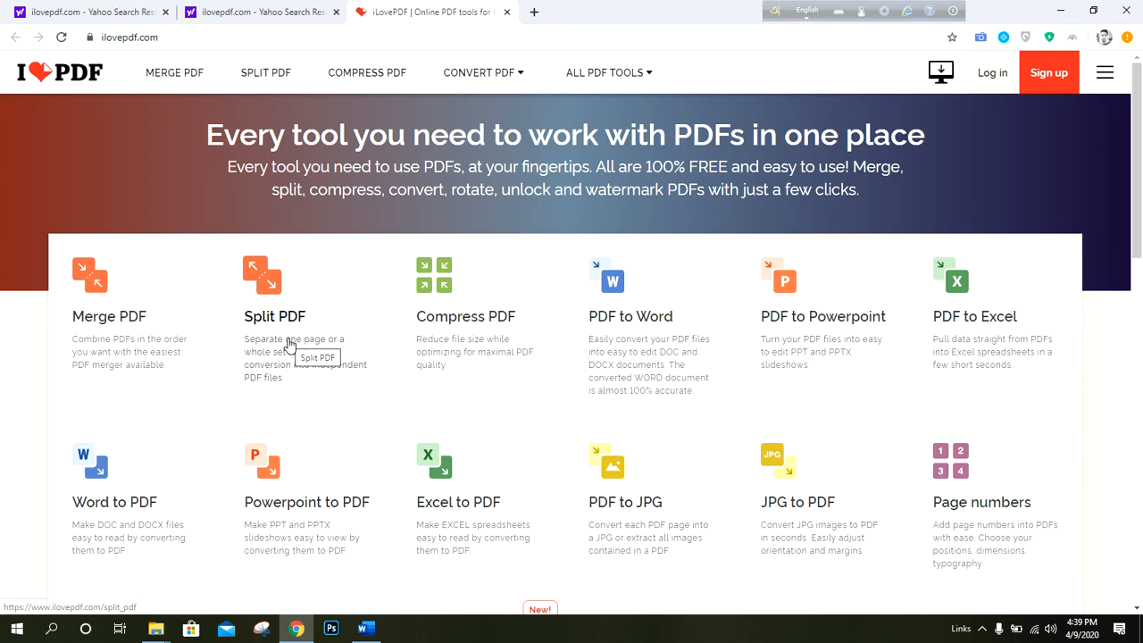
{"action": "scroll", "coordinate": [203, 332], "scroll_direction": "down", "scroll_amount": 5}
{"action": "scroll", "coordinate": [205, 331], "scroll_direction": "up", "scroll_amount": 5}
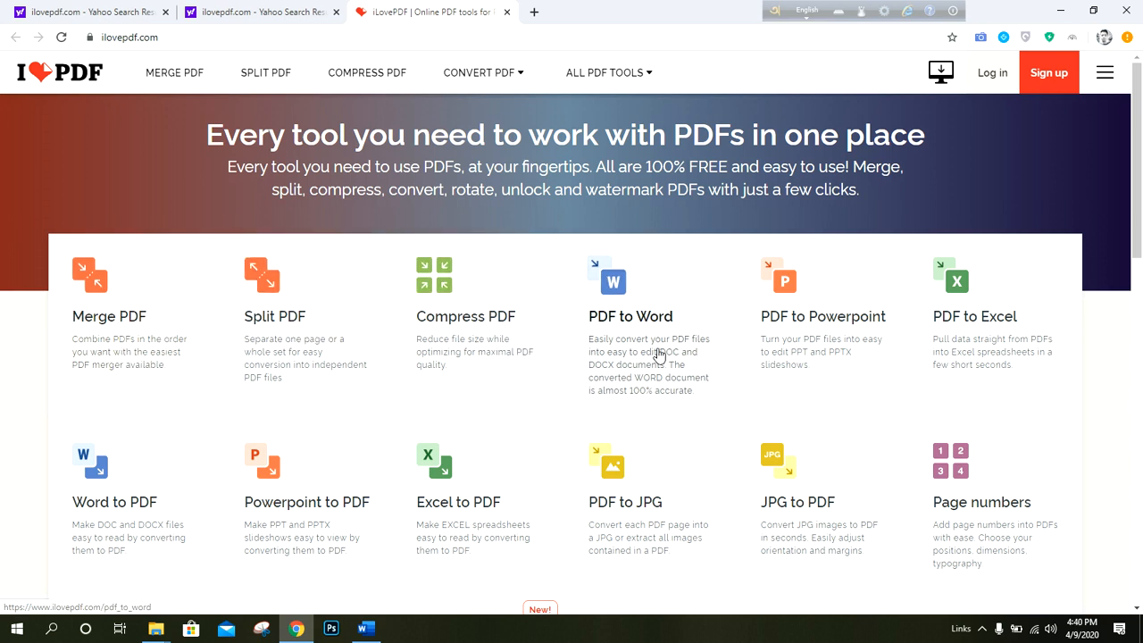
{"action": "scroll", "coordinate": [672, 353], "scroll_direction": "down", "scroll_amount": 2}
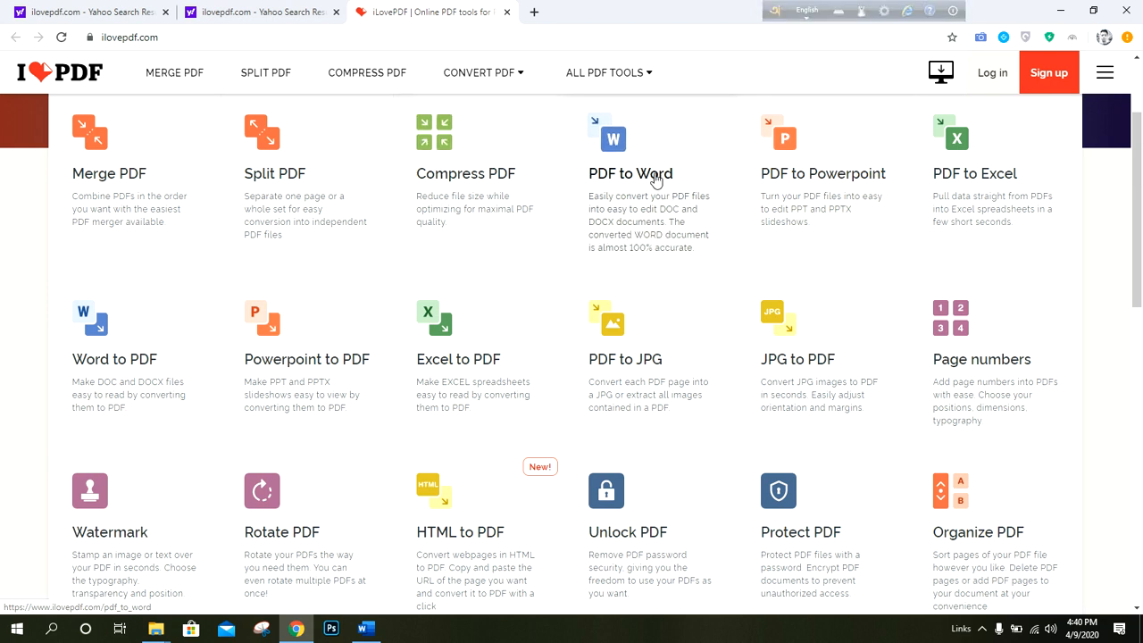
{"action": "left_click", "coordinate": [94, 381]}
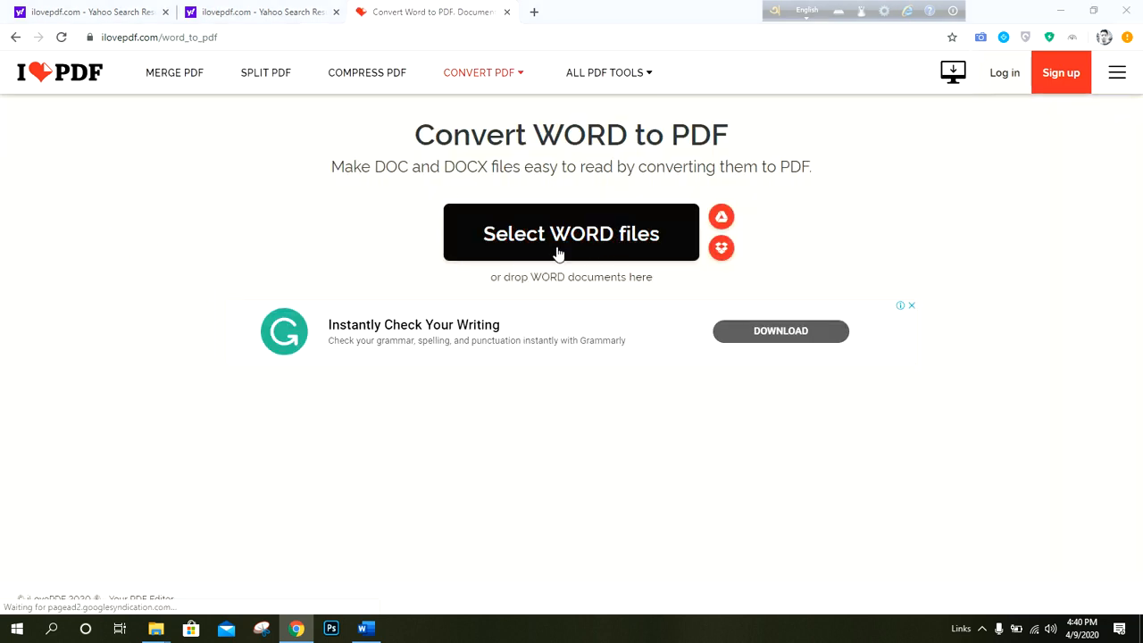
Step: Load the Word document 1971 from New folder on the Desktop and convert it to PDF
{"action": "left_click", "coordinate": [559, 251]}
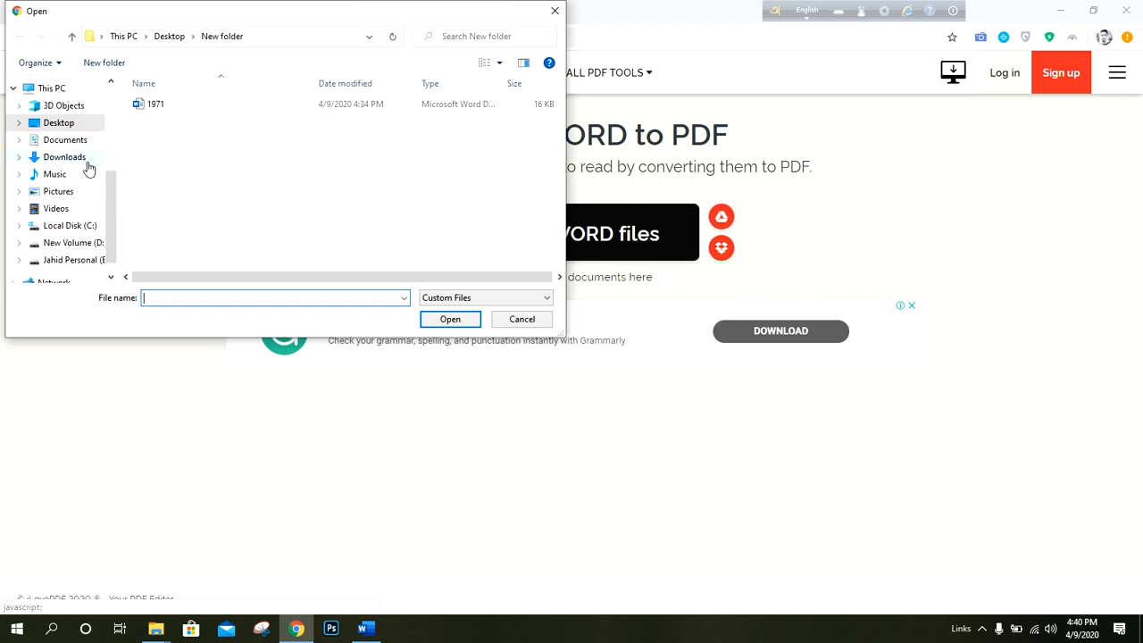
{"action": "left_click", "coordinate": [163, 108]}
{"action": "left_click", "coordinate": [448, 321]}
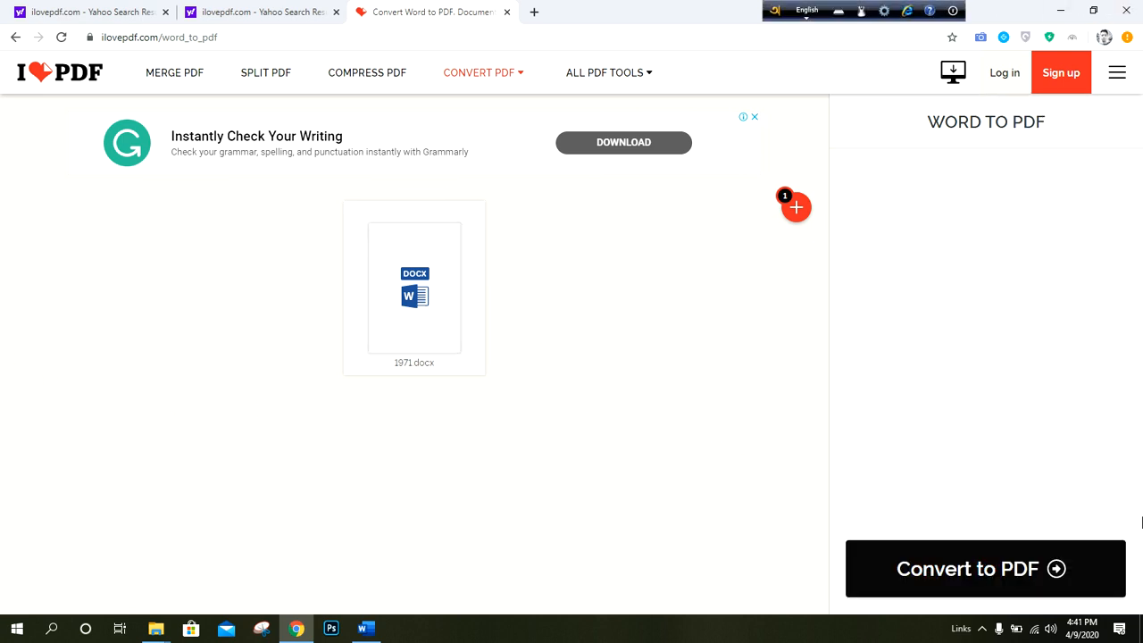
{"action": "left_click", "coordinate": [994, 590]}
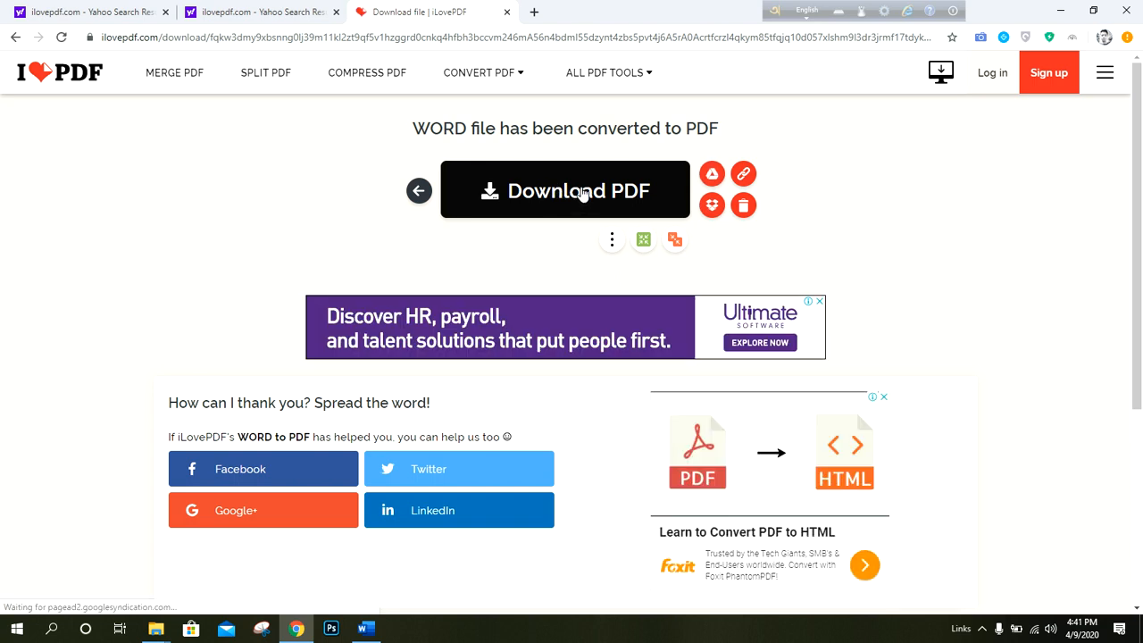
Step: Download the converted 1971.pdf and open it to review its text
{"action": "left_click", "coordinate": [565, 222]}
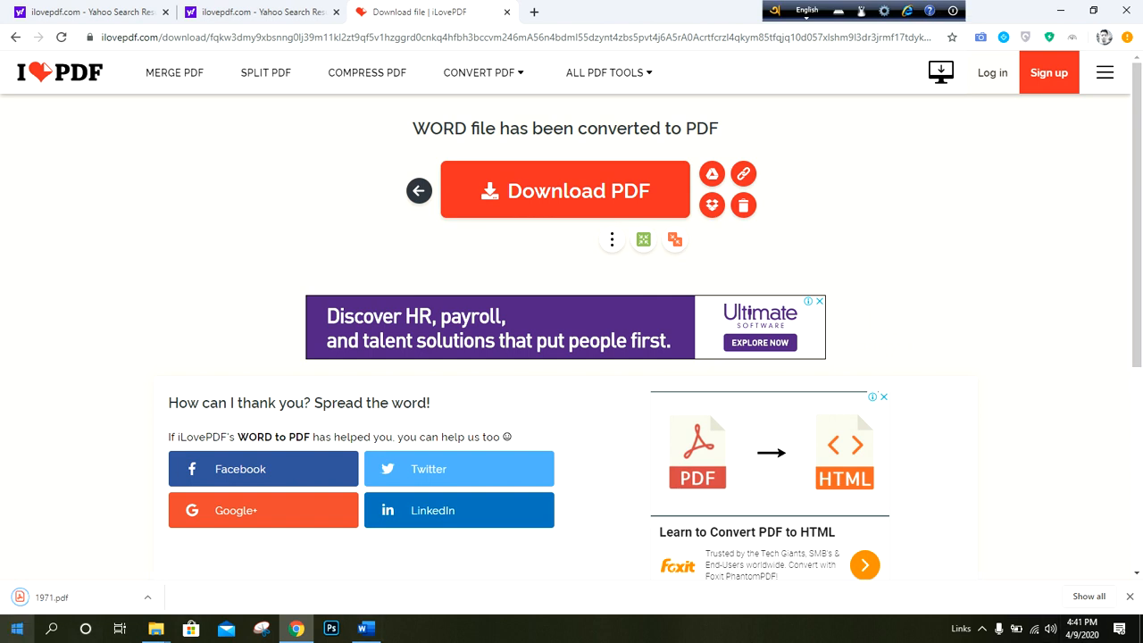
{"action": "left_click", "coordinate": [67, 607]}
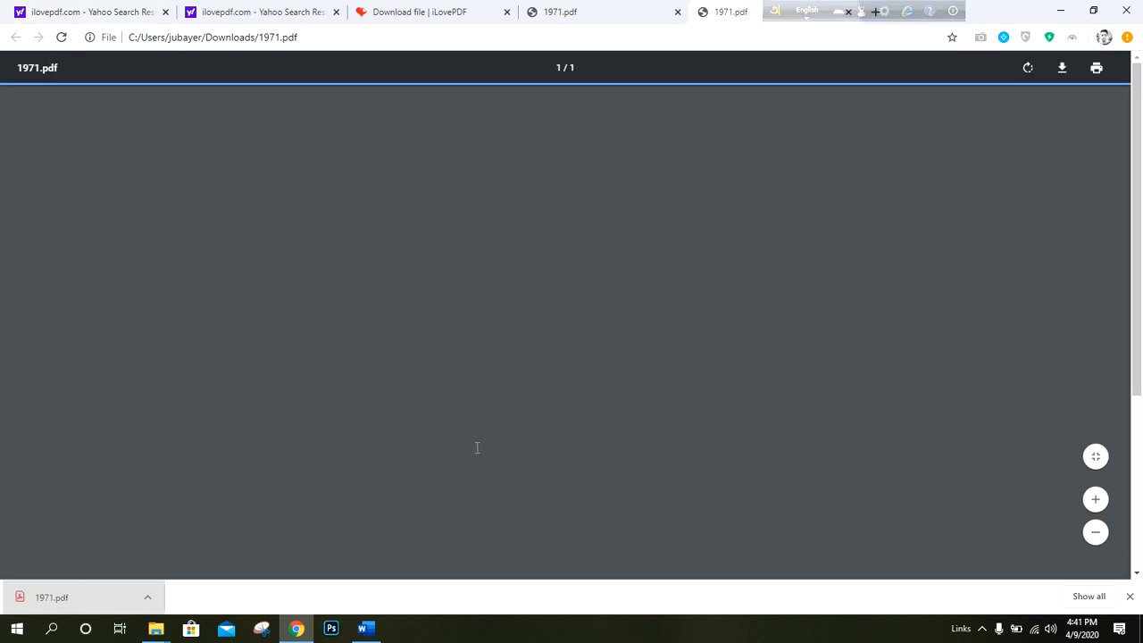
{"action": "scroll", "coordinate": [496, 308], "scroll_direction": "down", "scroll_amount": 3}
{"action": "scroll", "coordinate": [496, 308], "scroll_direction": "up", "scroll_amount": 3}
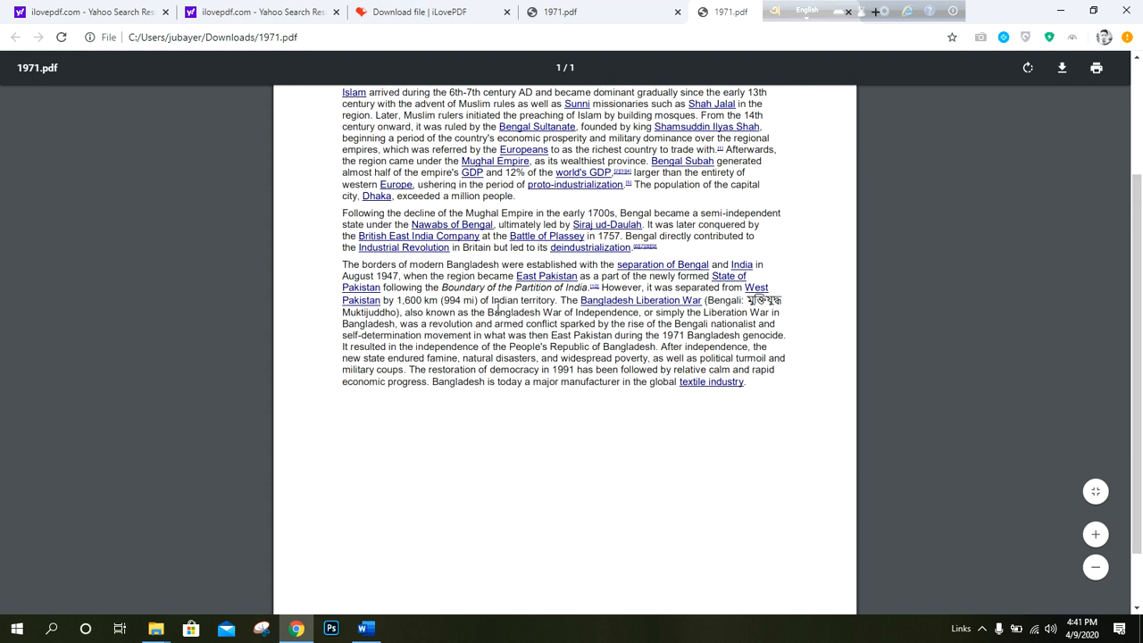
{"action": "scroll", "coordinate": [435, 216], "scroll_direction": "down", "scroll_amount": 5}
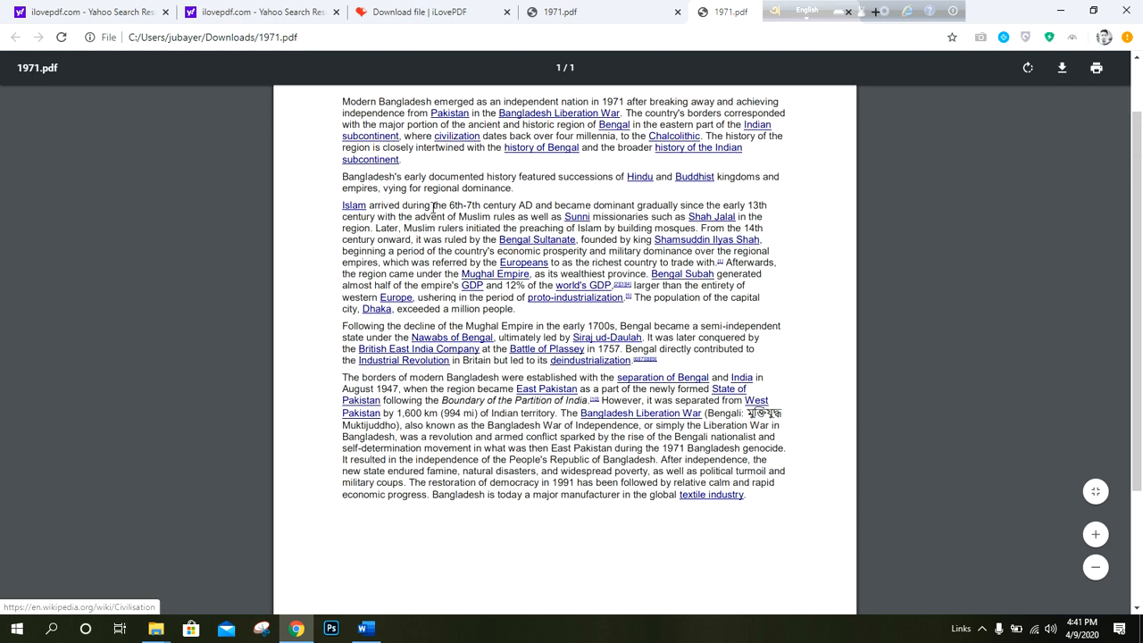
{"action": "scroll", "coordinate": [451, 223], "scroll_direction": "up", "scroll_amount": 5}
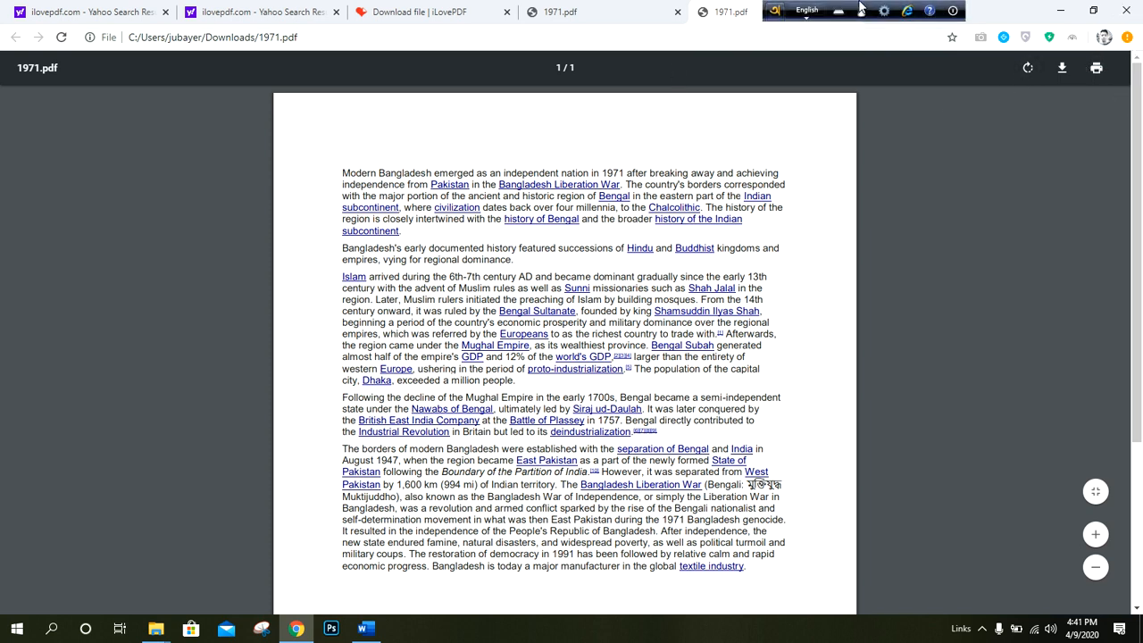
Step: Exit the Avro Keyboard bar and close both 1971.pdf tabs
{"action": "left_click", "coordinate": [952, 10]}
{"action": "left_click", "coordinate": [962, 46]}
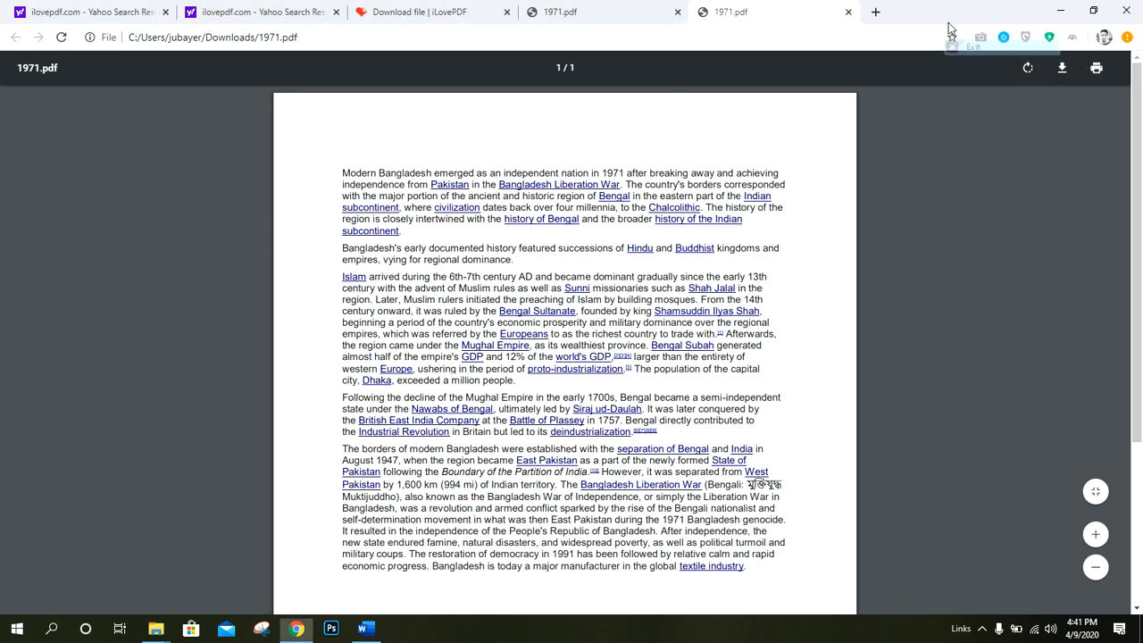
{"action": "left_click", "coordinate": [848, 12]}
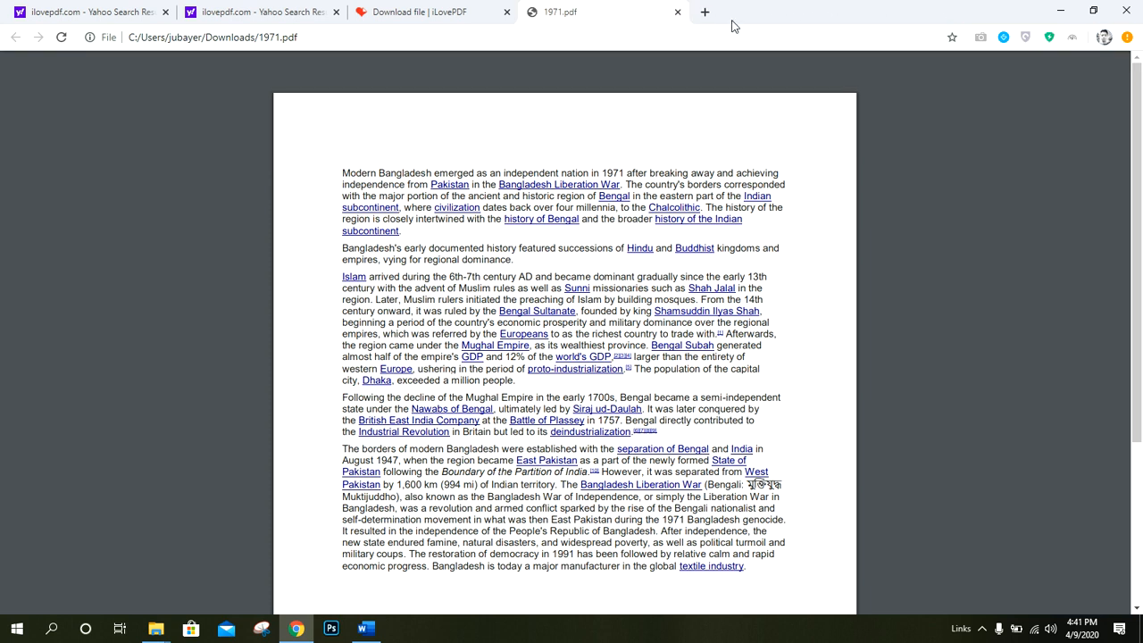
{"action": "left_click", "coordinate": [678, 12]}
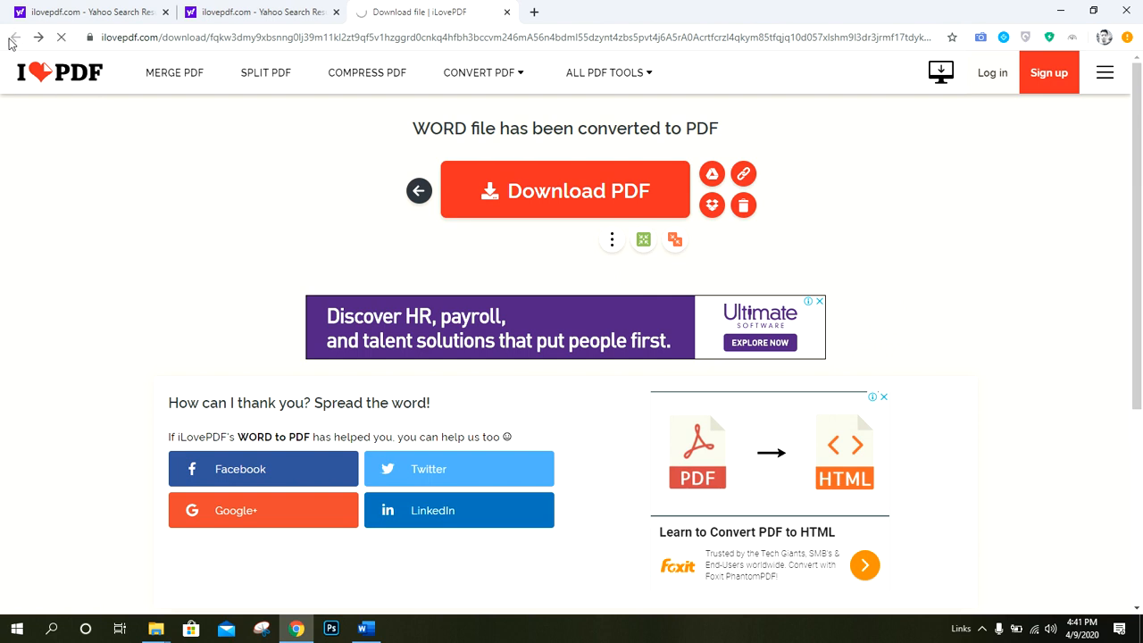
Step: Open the PDF to Word converter and load 1971.pdf from the Downloads folder
{"action": "scroll", "coordinate": [357, 372], "scroll_direction": "down", "scroll_amount": 1}
{"action": "scroll", "coordinate": [319, 401], "scroll_direction": "up", "scroll_amount": 2}
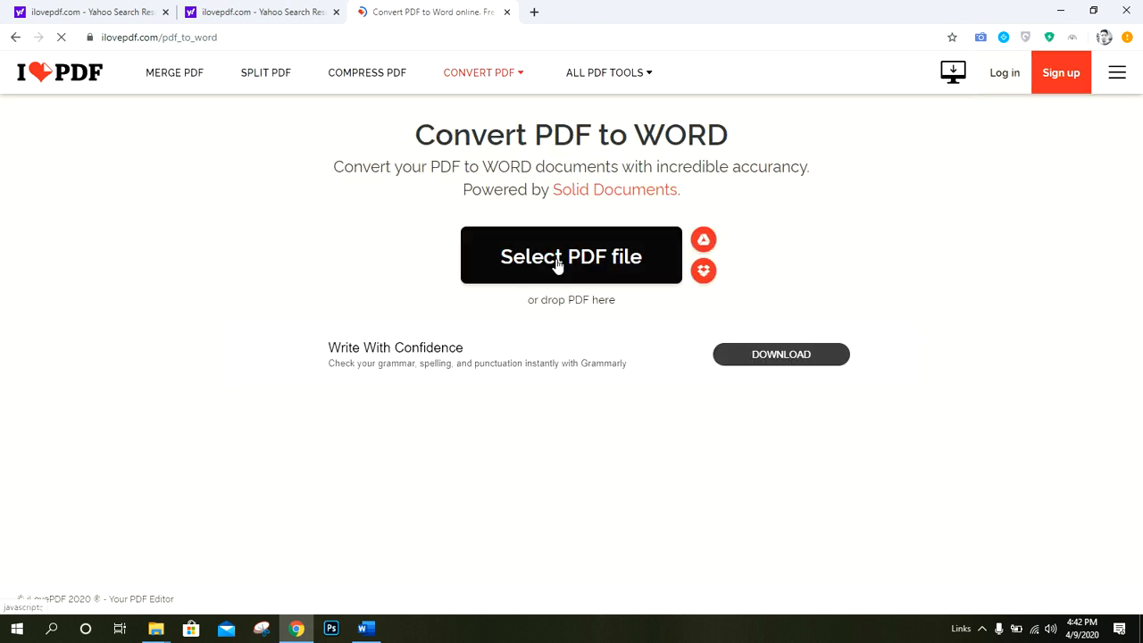
{"action": "left_click", "coordinate": [559, 264]}
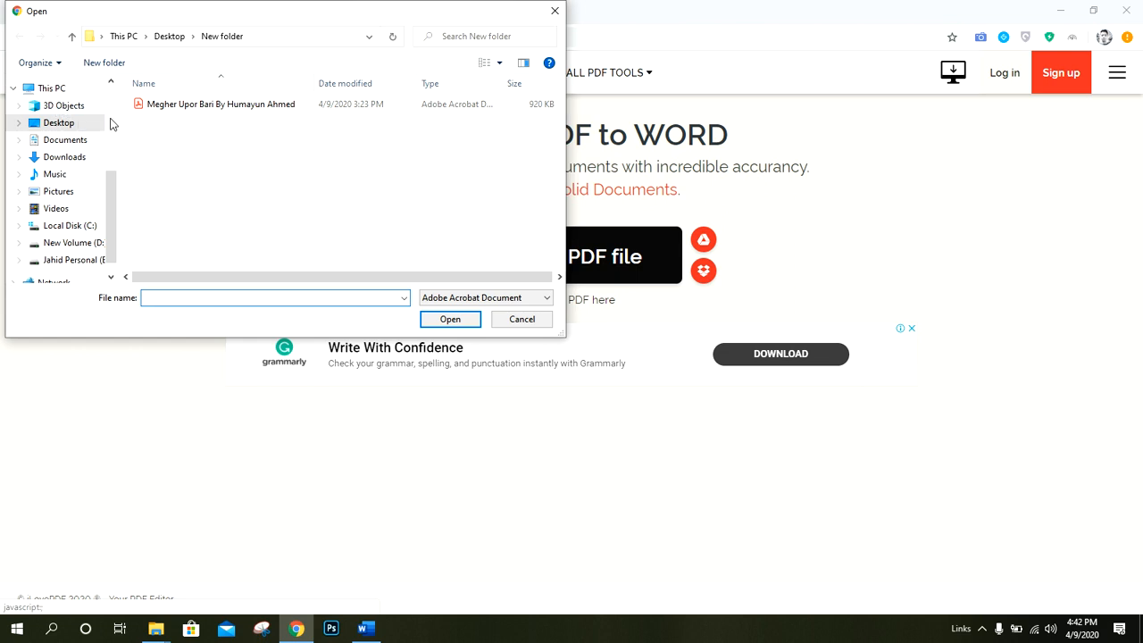
{"action": "left_click", "coordinate": [71, 158]}
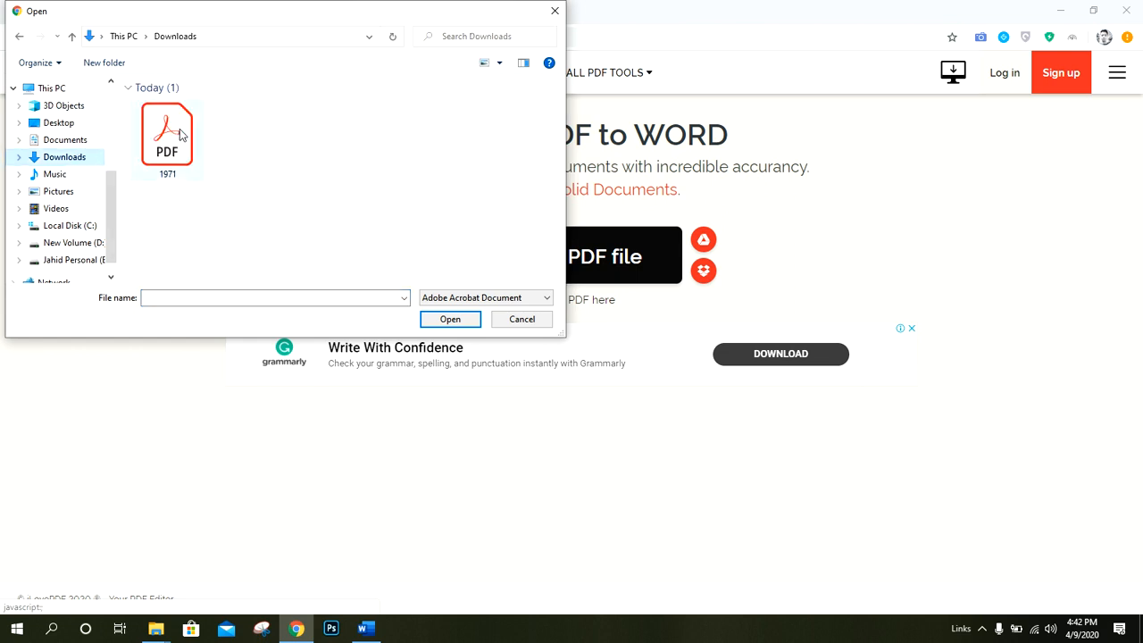
{"action": "left_click", "coordinate": [197, 149]}
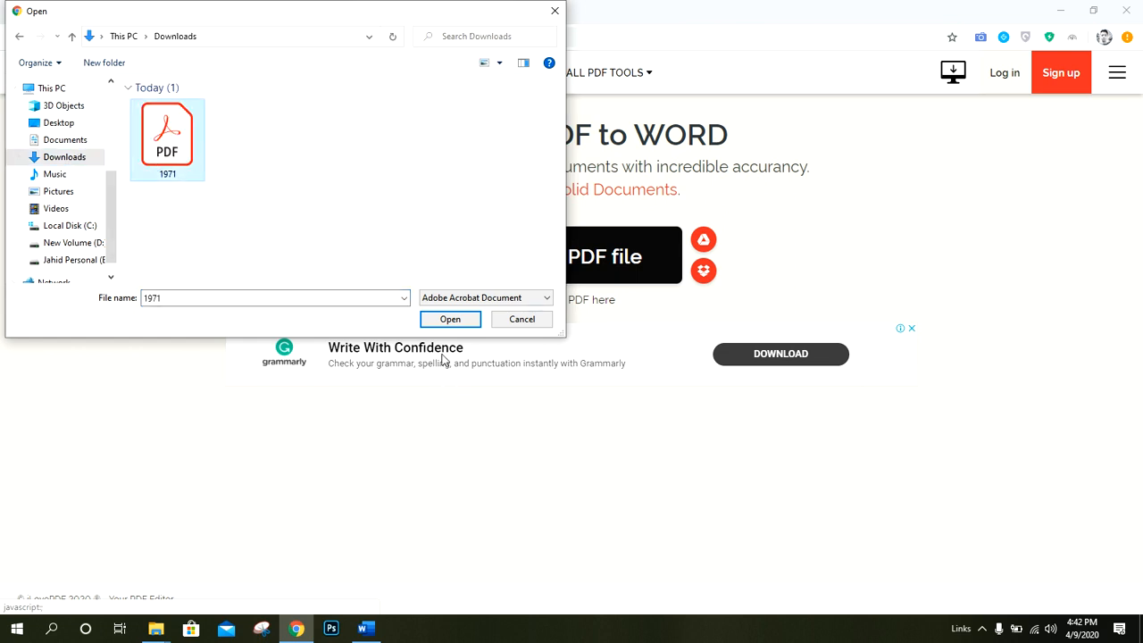
{"action": "left_click", "coordinate": [450, 320]}
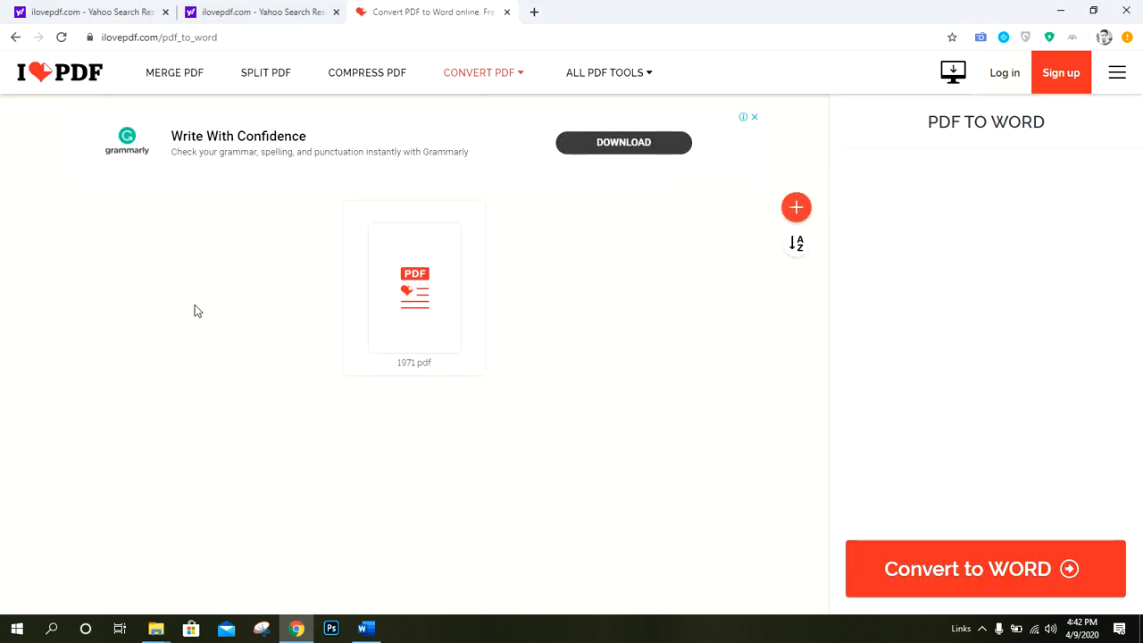
Step: Convert 1971.pdf to a Word document and download it
{"action": "left_click", "coordinate": [964, 569]}
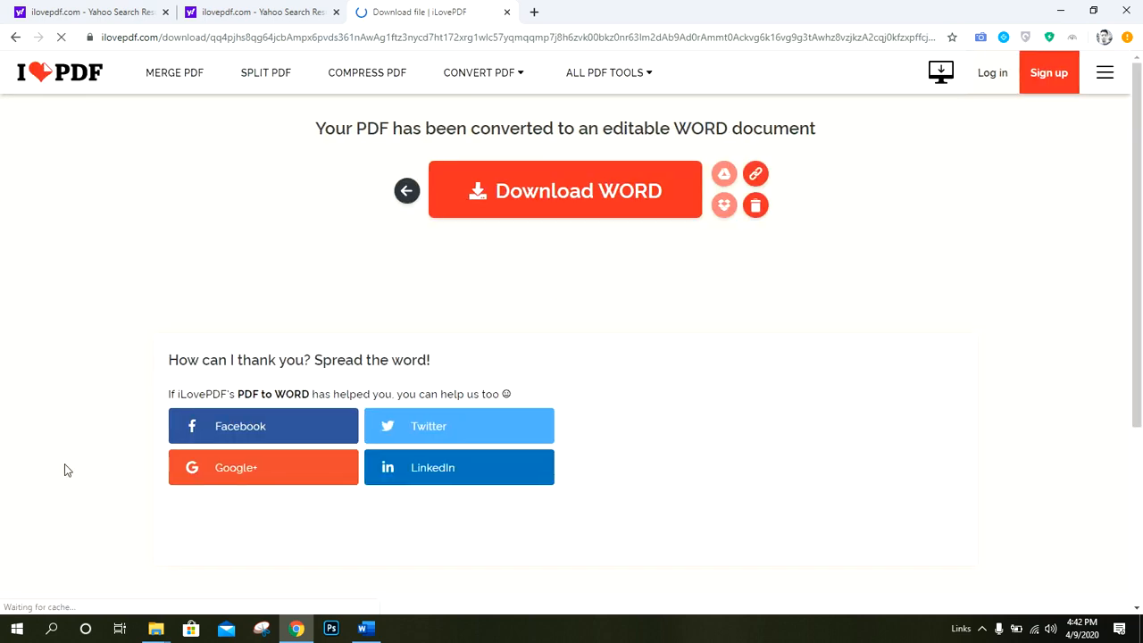
{"action": "left_click", "coordinate": [596, 194]}
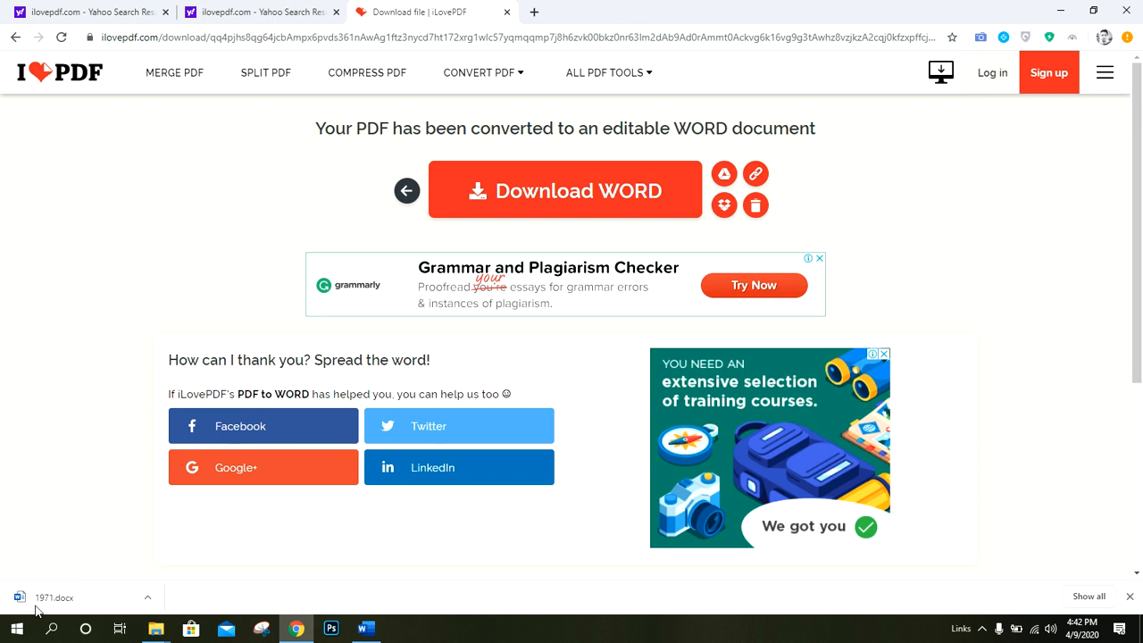
Step: Try to open the downloaded 1971.docx in Word, including its recovered original version, and close Word
{"action": "left_click", "coordinate": [70, 604]}
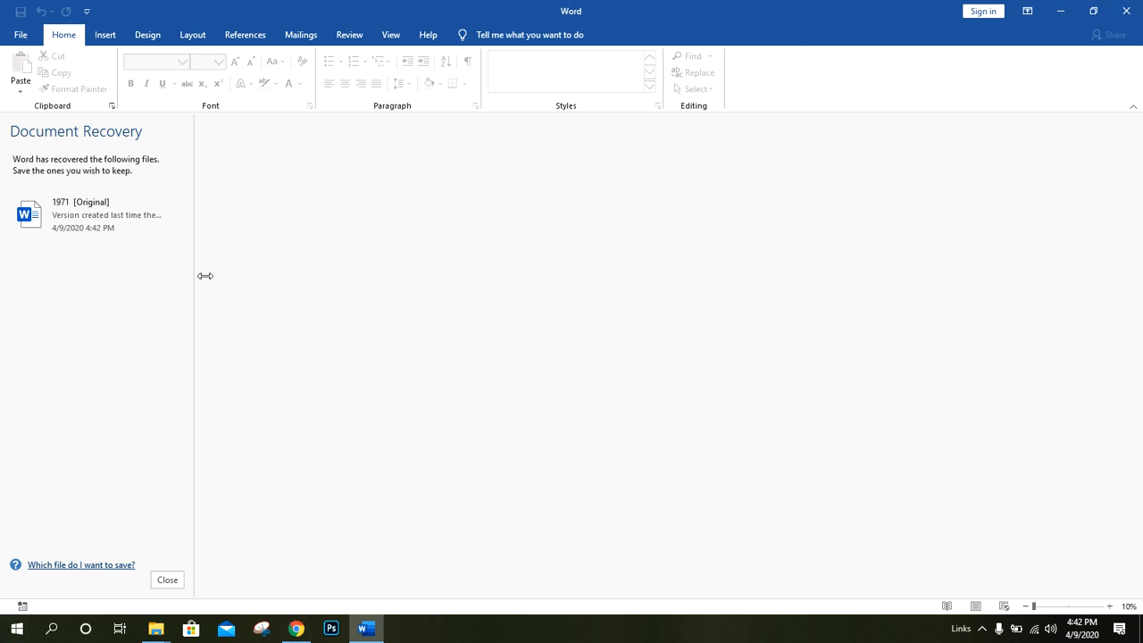
{"action": "left_click", "coordinate": [116, 220]}
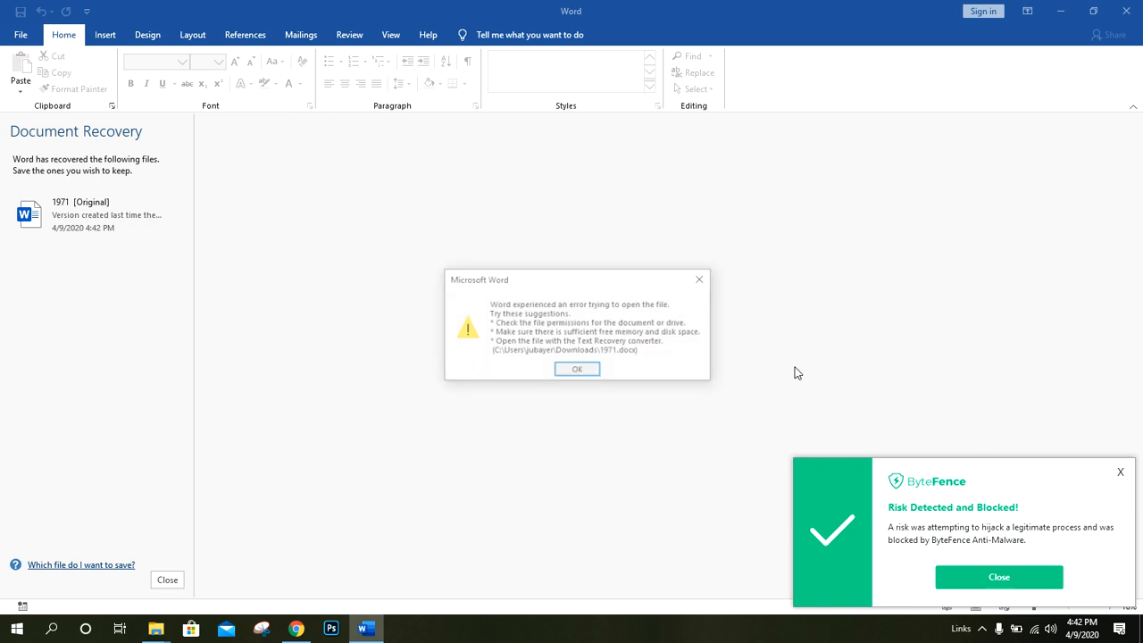
{"action": "left_click", "coordinate": [586, 371]}
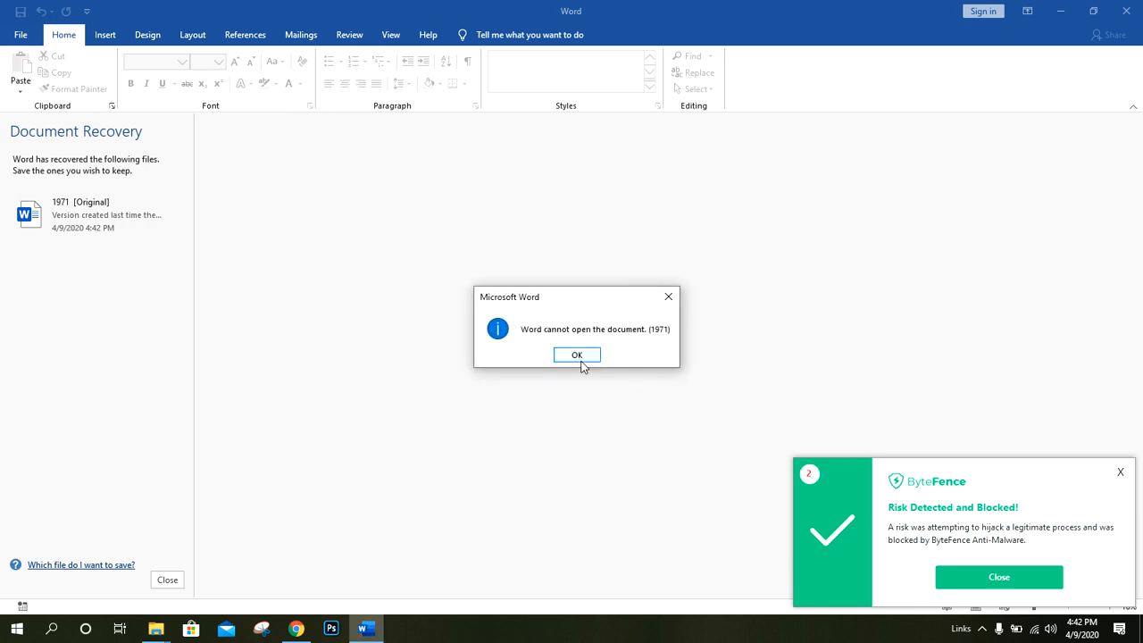
{"action": "left_click", "coordinate": [580, 361]}
{"action": "left_click", "coordinate": [1124, 13]}
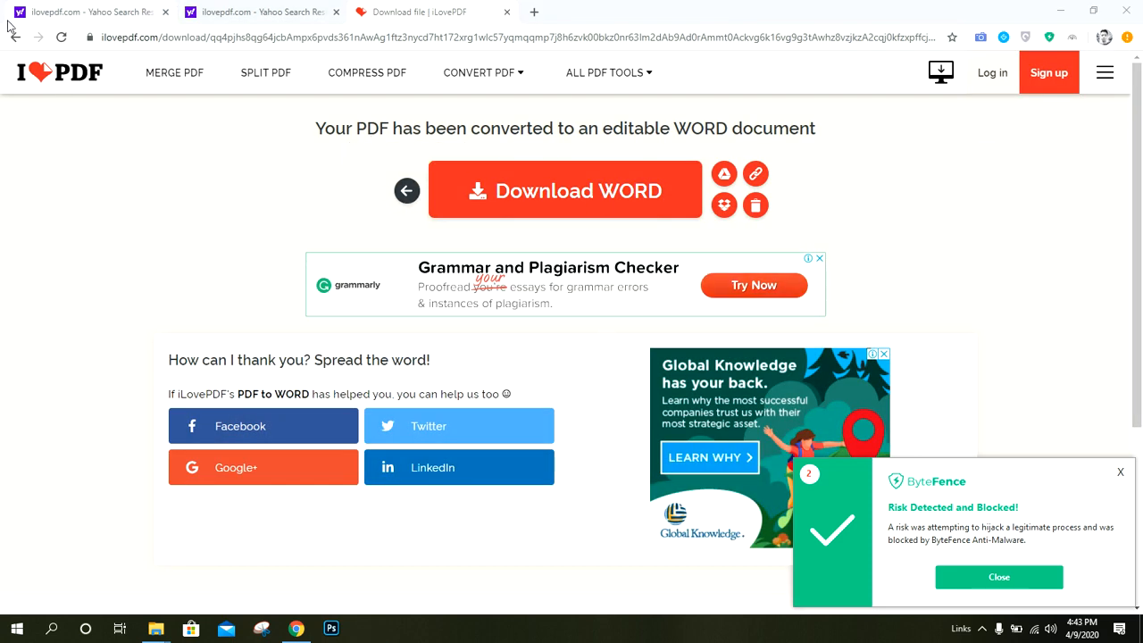
Step: Return to the iLovePDF home page with the tool overview
{"action": "left_click", "coordinate": [16, 37]}
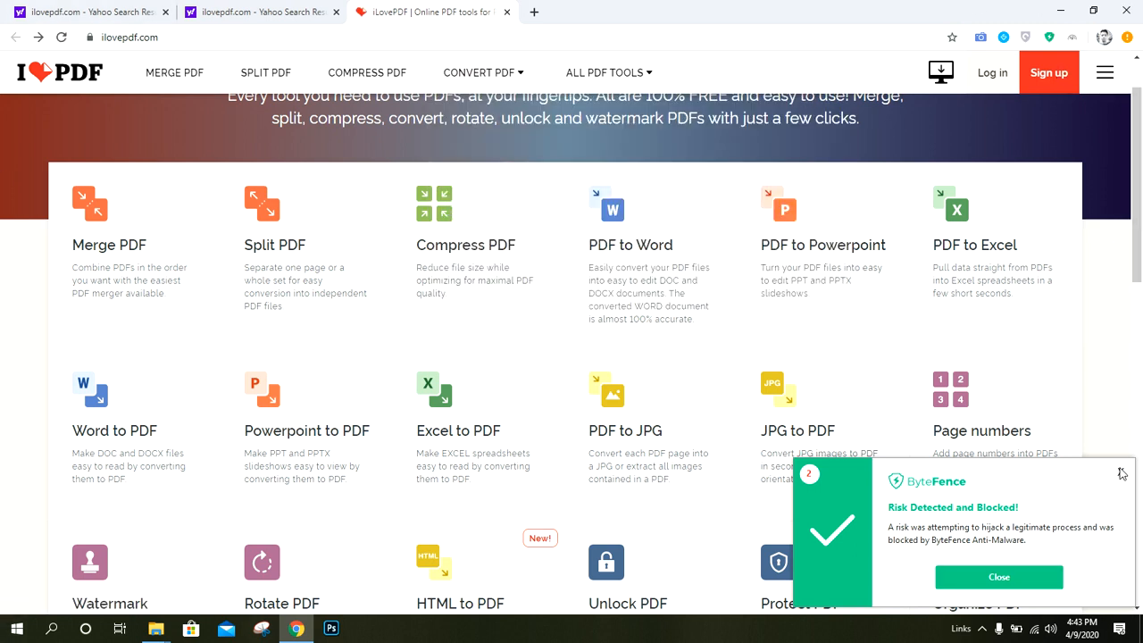
Step: Dismiss the ByteFence alert and open the Excel to PDF converter from the tool overview
{"action": "left_click", "coordinate": [927, 511]}
{"action": "left_click", "coordinate": [1117, 475]}
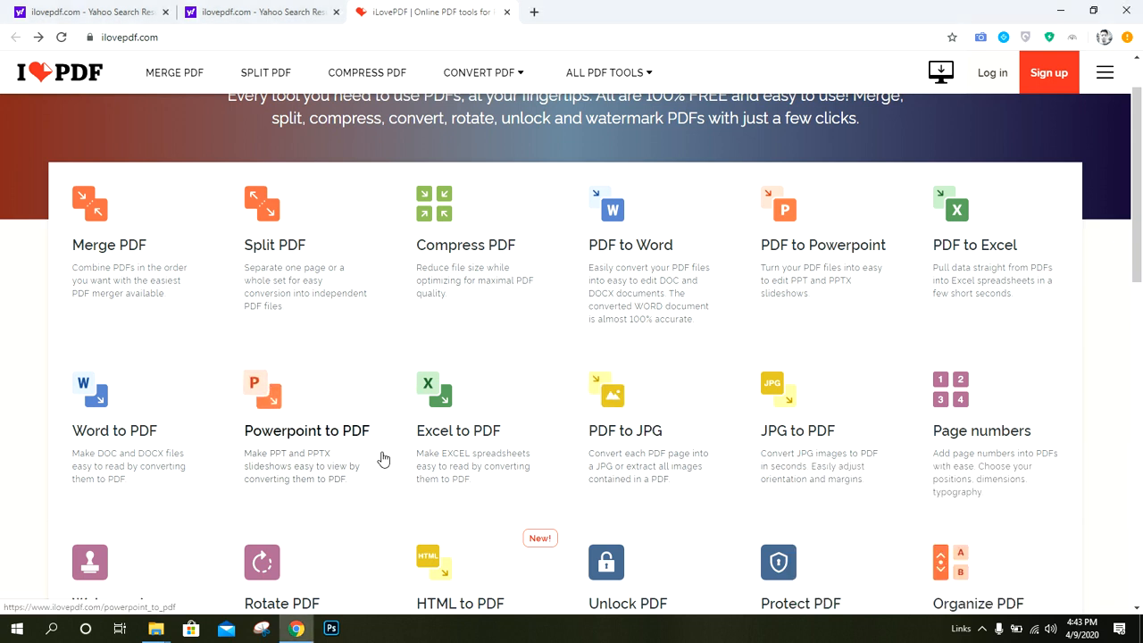
{"action": "scroll", "coordinate": [476, 421], "scroll_direction": "down", "scroll_amount": 2}
{"action": "scroll", "coordinate": [478, 404], "scroll_direction": "up", "scroll_amount": 2}
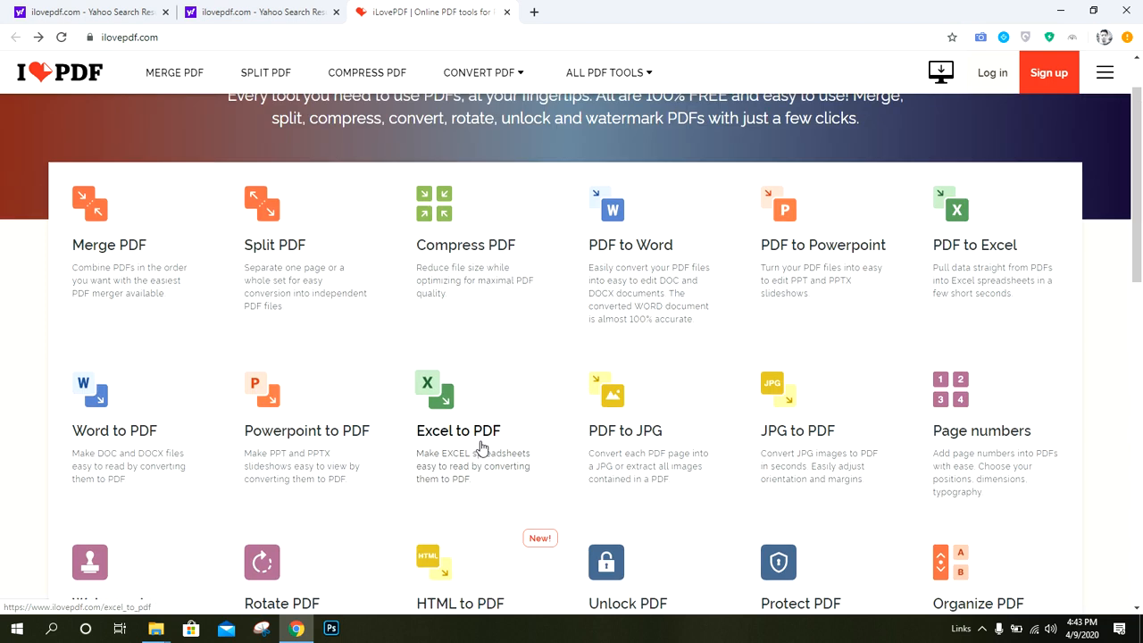
{"action": "scroll", "coordinate": [428, 439], "scroll_direction": "down", "scroll_amount": 2}
{"action": "scroll", "coordinate": [437, 439], "scroll_direction": "up", "scroll_amount": 2}
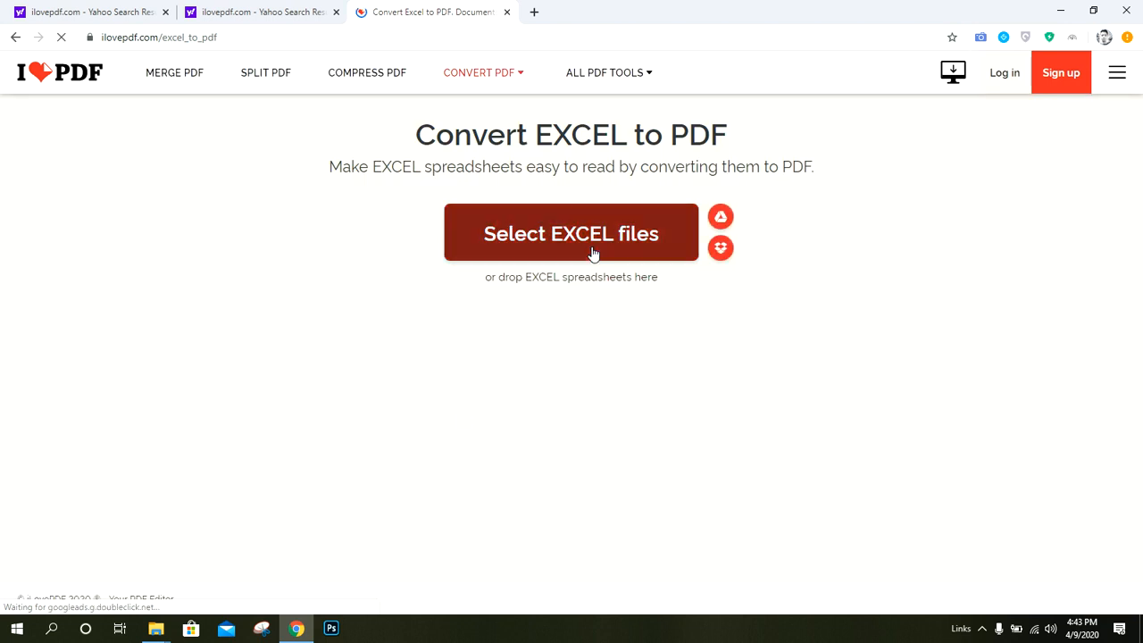
Step: Load the BASIC workbook from New folder on the Desktop into the Excel to PDF converter
{"action": "left_click", "coordinate": [542, 238]}
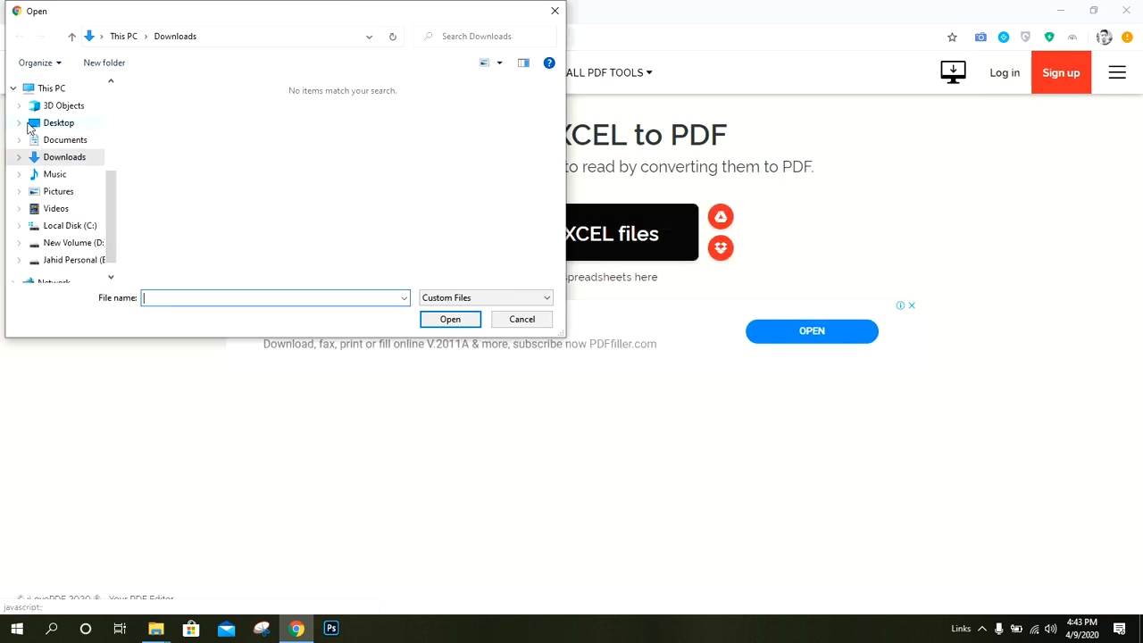
{"action": "left_click", "coordinate": [54, 124]}
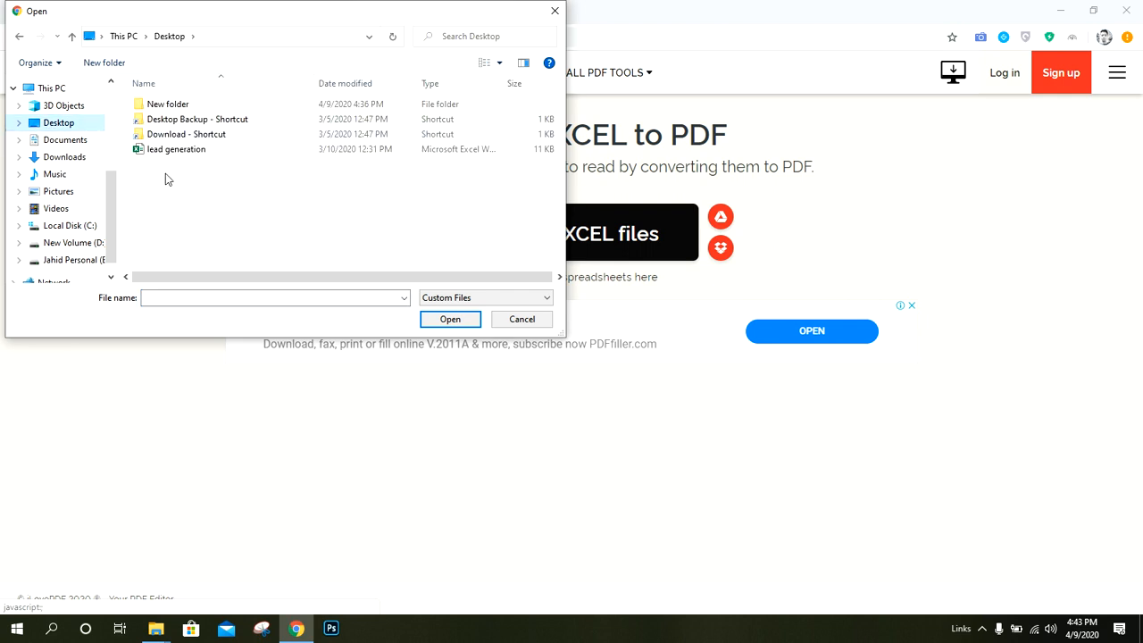
{"action": "left_click", "coordinate": [169, 150]}
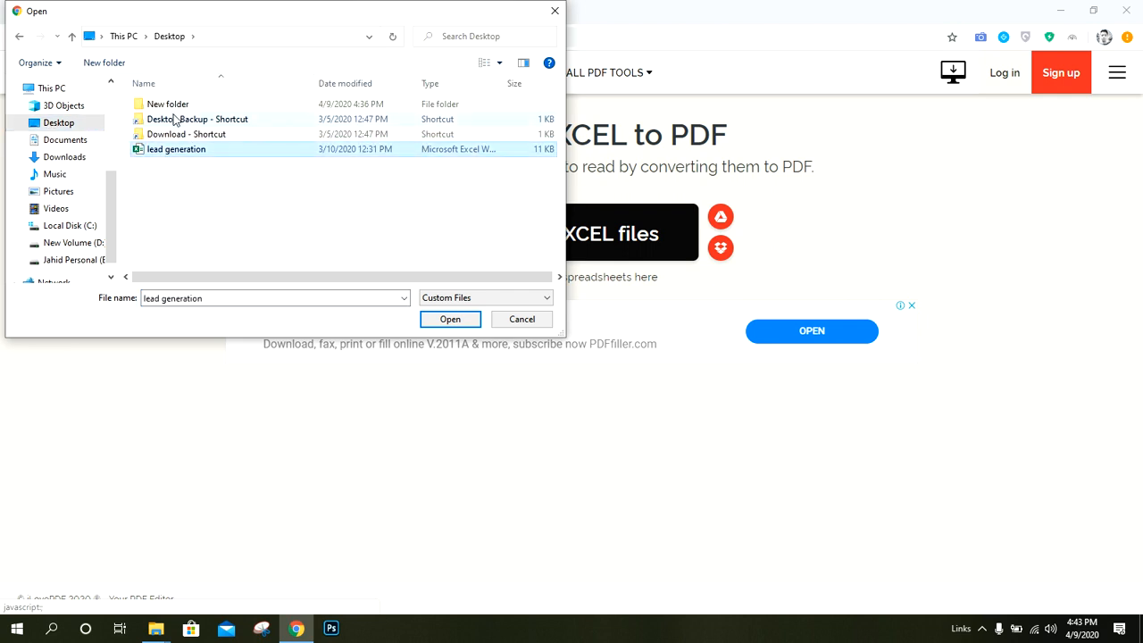
{"action": "double_click", "coordinate": [174, 105]}
{"action": "left_click", "coordinate": [166, 107]}
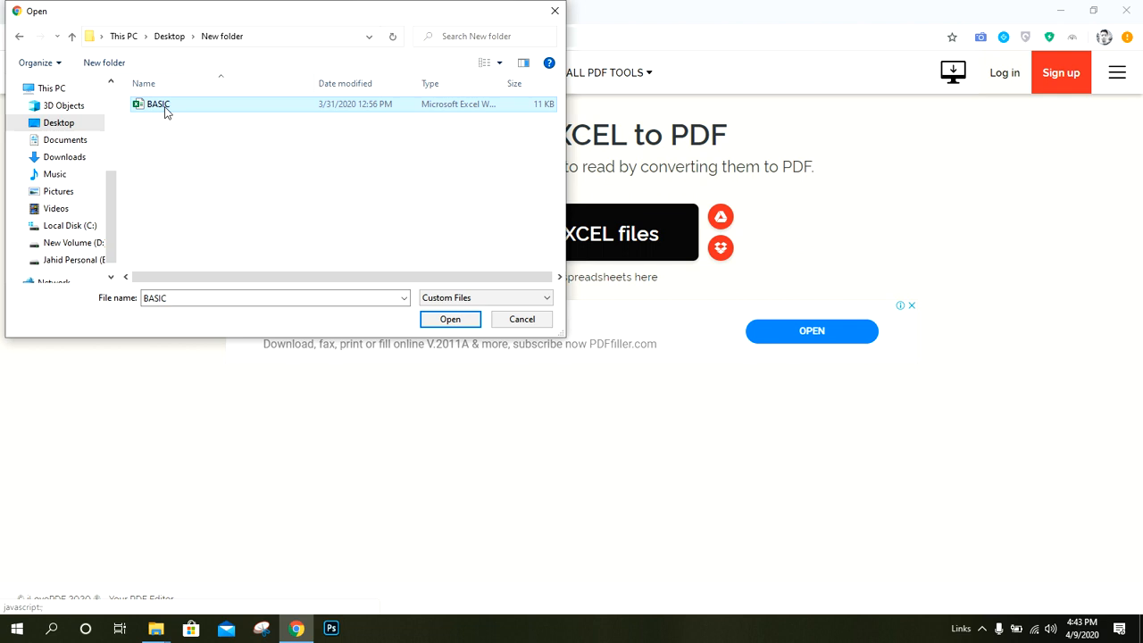
{"action": "left_click", "coordinate": [472, 324]}
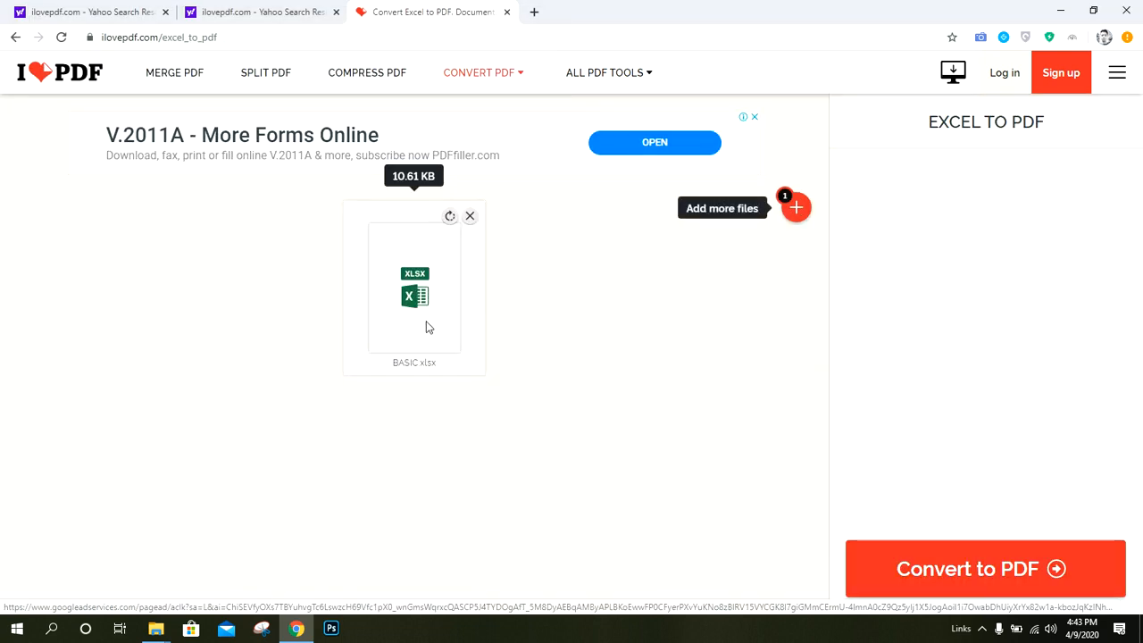
Step: Convert BASIC.xlsx to PDF and download the converted file
{"action": "mouse_move", "coordinate": [424, 325]}
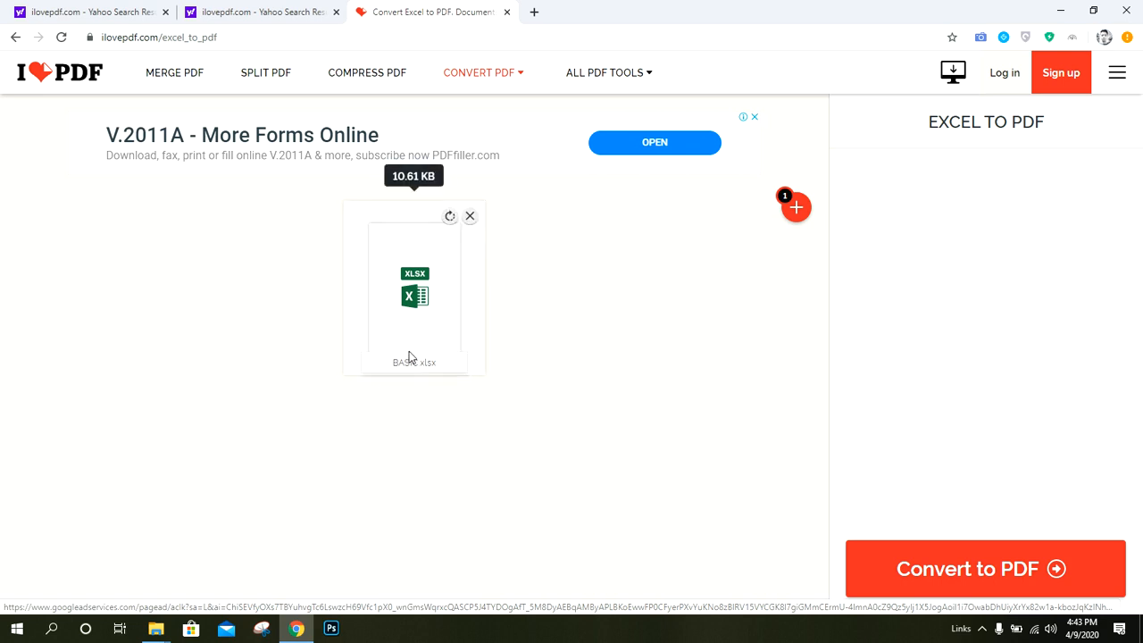
{"action": "left_click", "coordinate": [982, 569]}
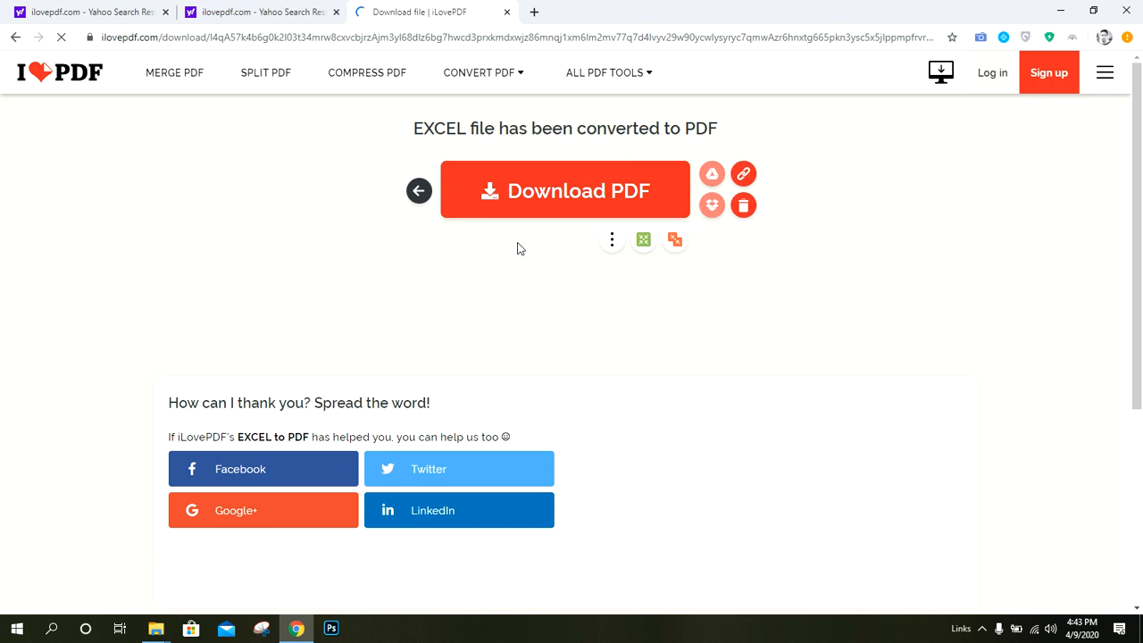
{"action": "left_click", "coordinate": [529, 205]}
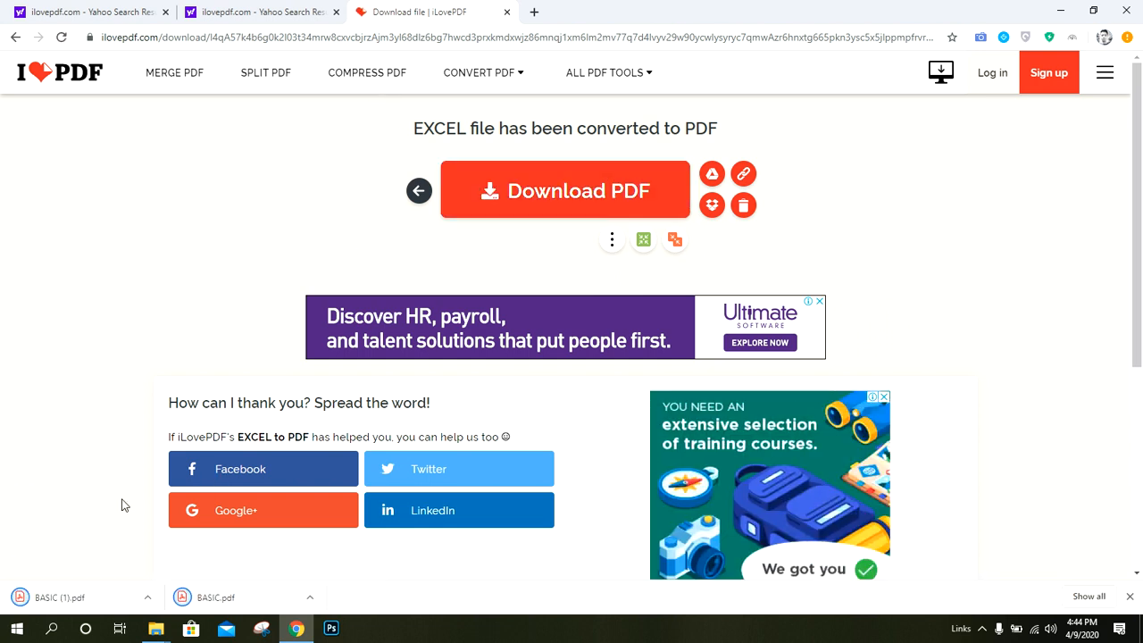
Step: Open the downloaded BASIC (1).pdf, review the salary table on its page, and close both PDF tabs
{"action": "double_click", "coordinate": [62, 607]}
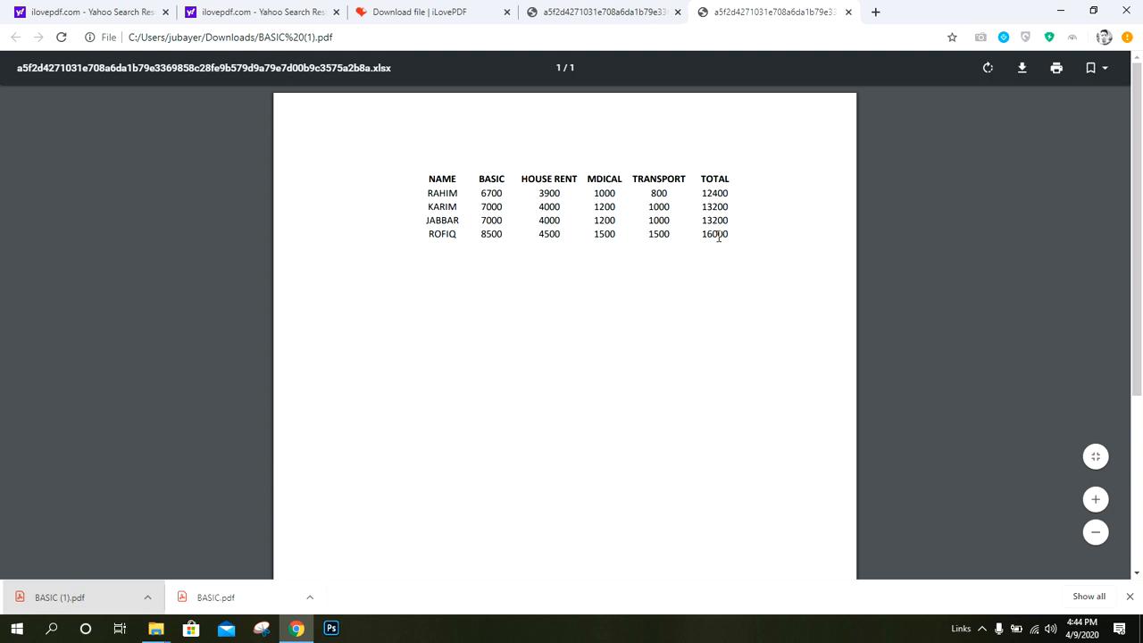
{"action": "scroll", "coordinate": [568, 168], "scroll_direction": "down", "scroll_amount": 3}
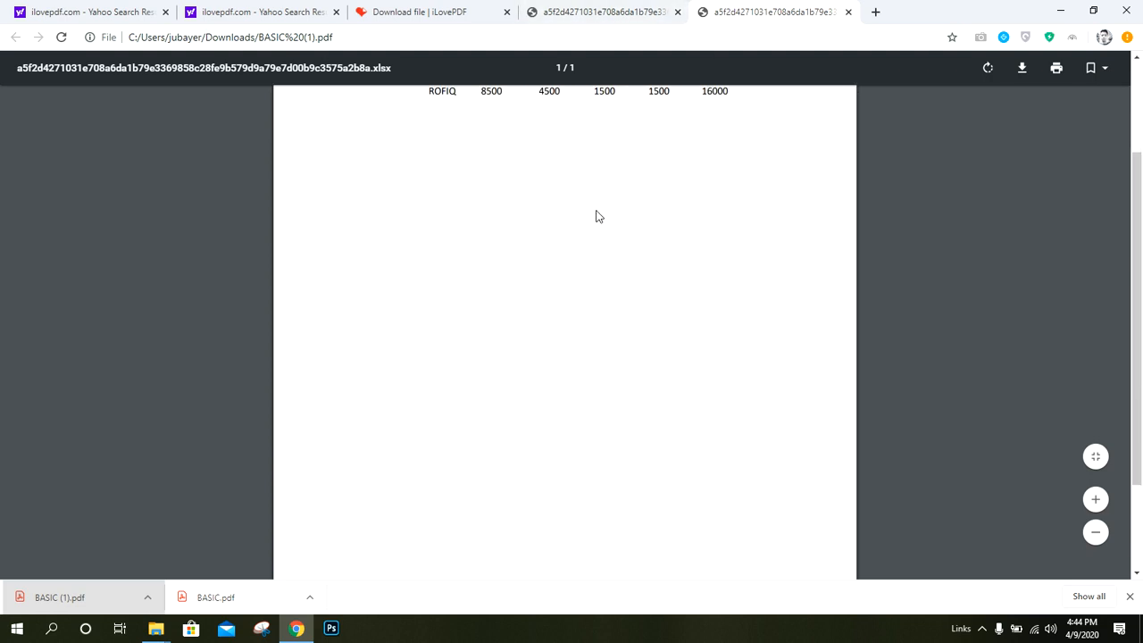
{"action": "scroll", "coordinate": [600, 219], "scroll_direction": "up", "scroll_amount": 3}
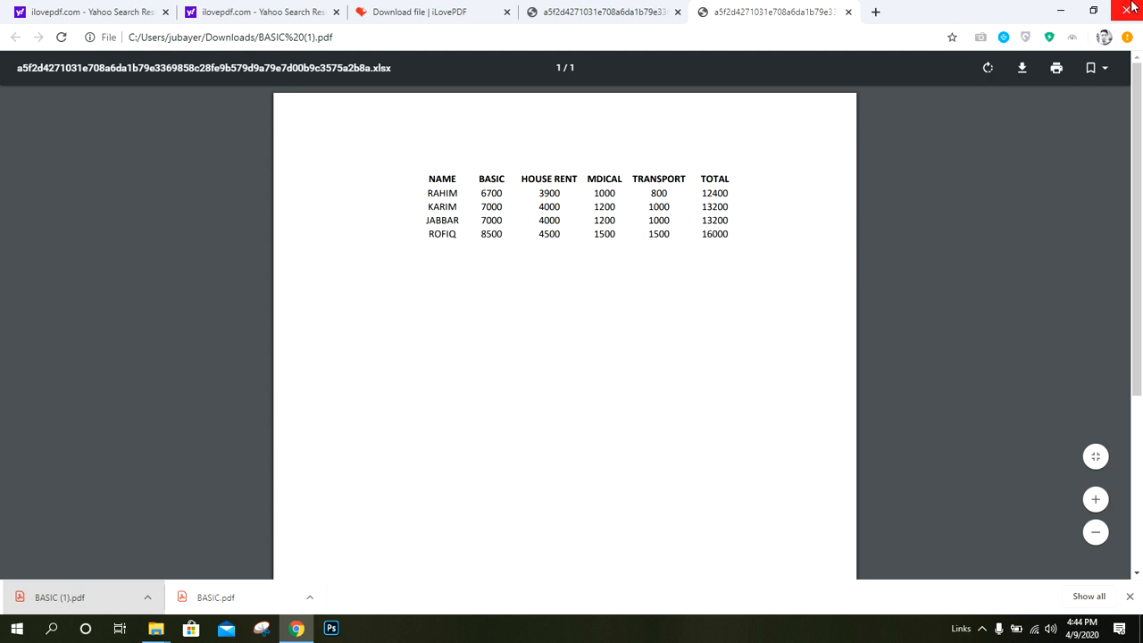
{"action": "left_click", "coordinate": [844, 11]}
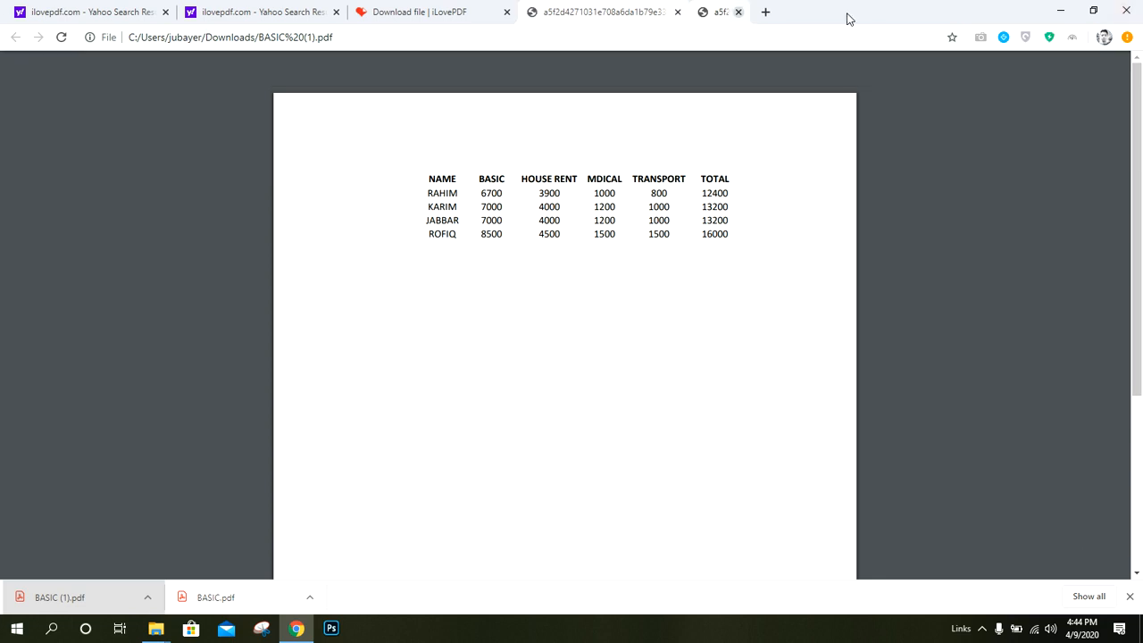
{"action": "left_click", "coordinate": [678, 12]}
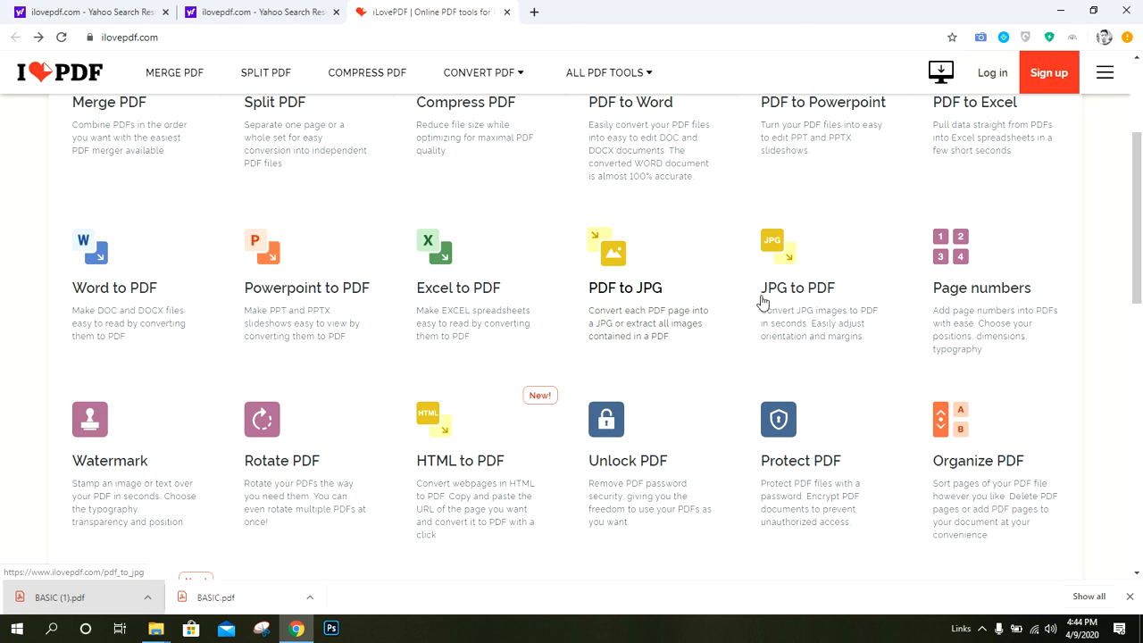
Step: Open the JPG to PDF converter and load IMG_0078, IMG_0082 and IMG_0086 from New folder on the Desktop
{"action": "left_click", "coordinate": [818, 296]}
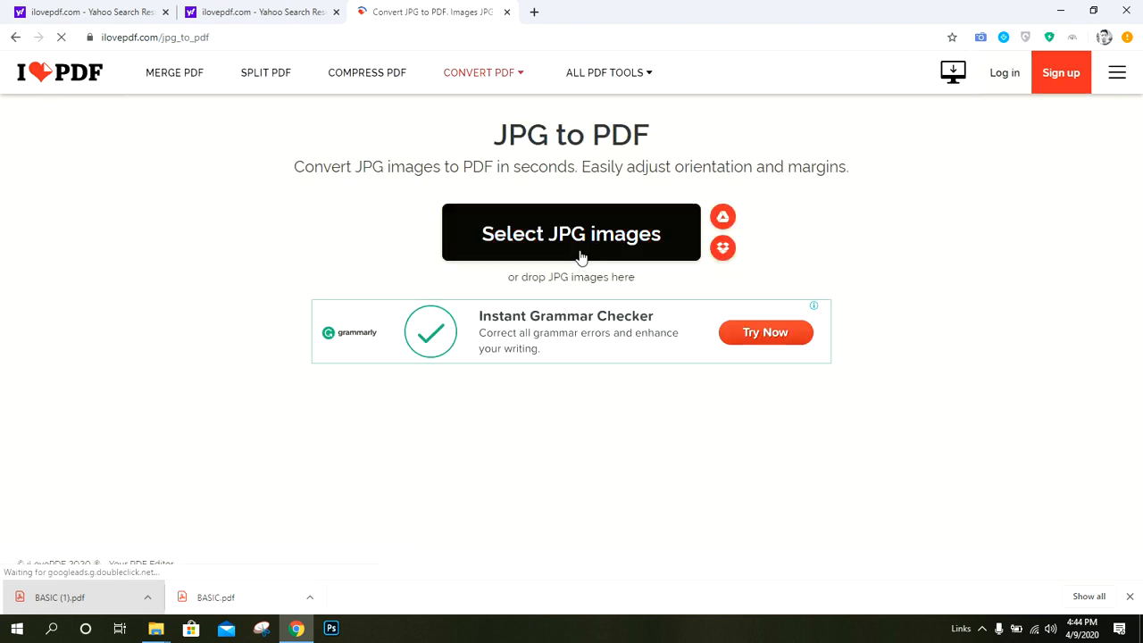
{"action": "left_click", "coordinate": [581, 255]}
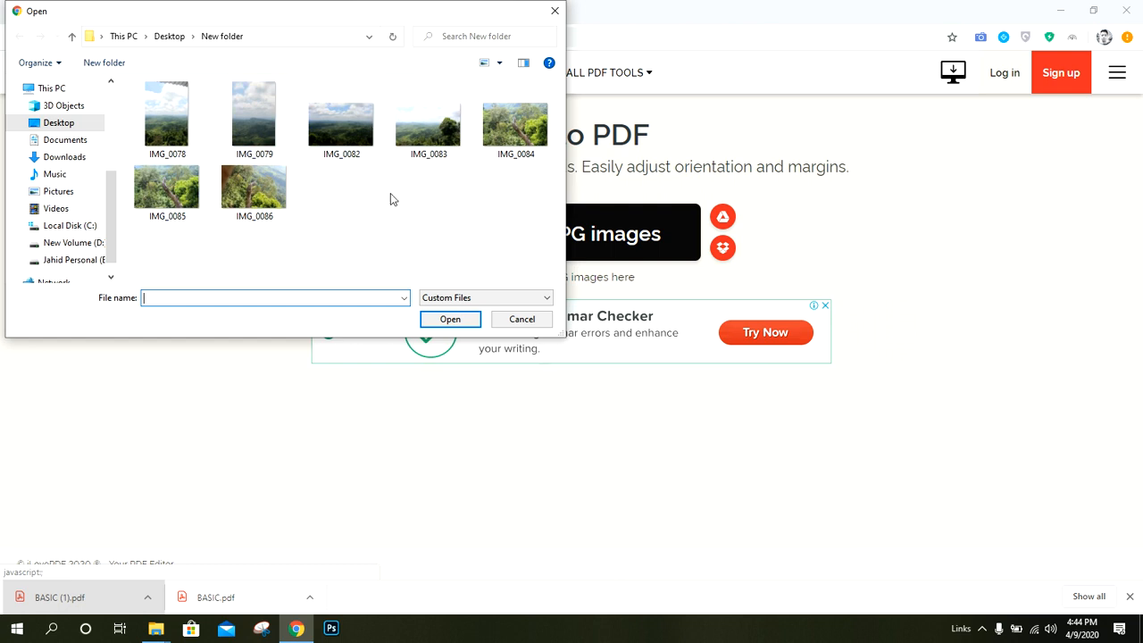
{"action": "left_click", "coordinate": [198, 124]}
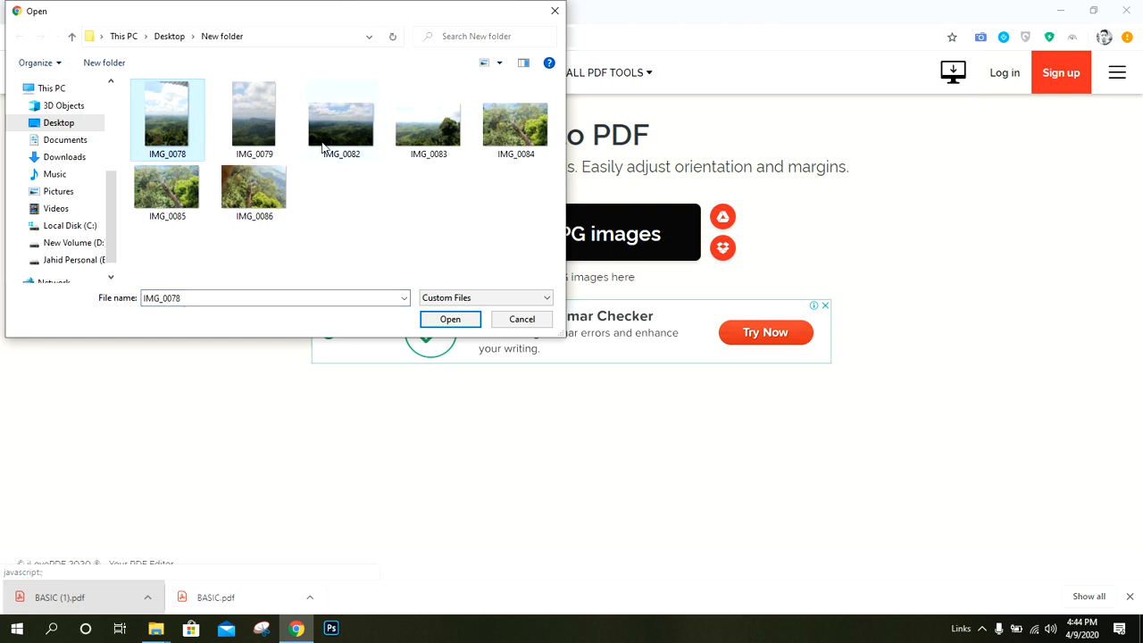
{"action": "left_click", "coordinate": [369, 121], "text": "ctrl"}
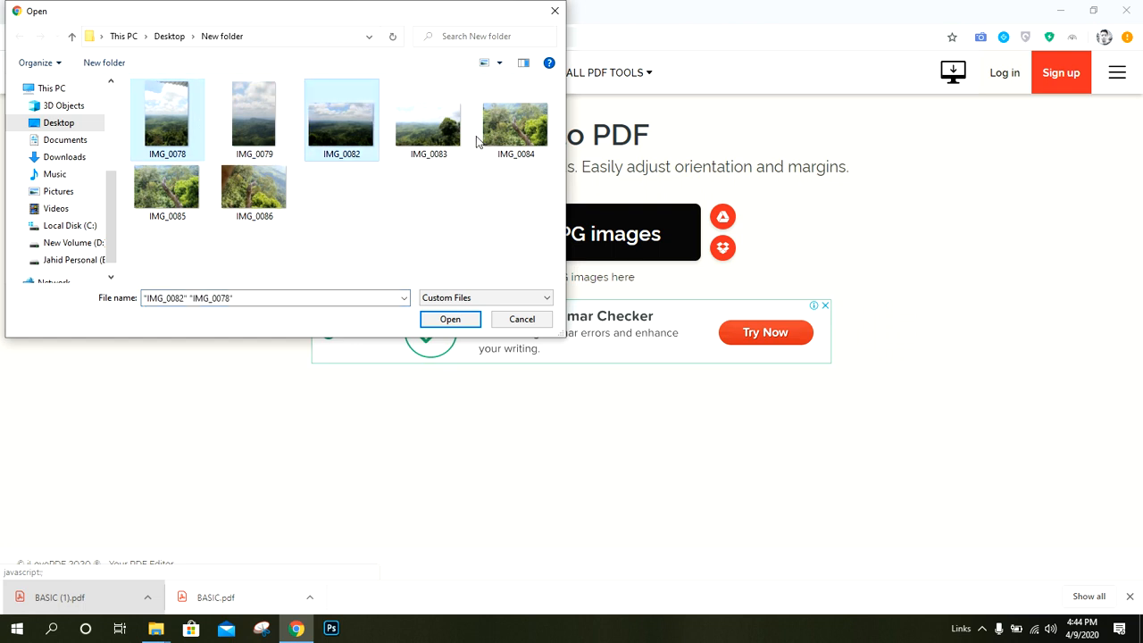
{"action": "left_click", "coordinate": [259, 190], "text": "ctrl"}
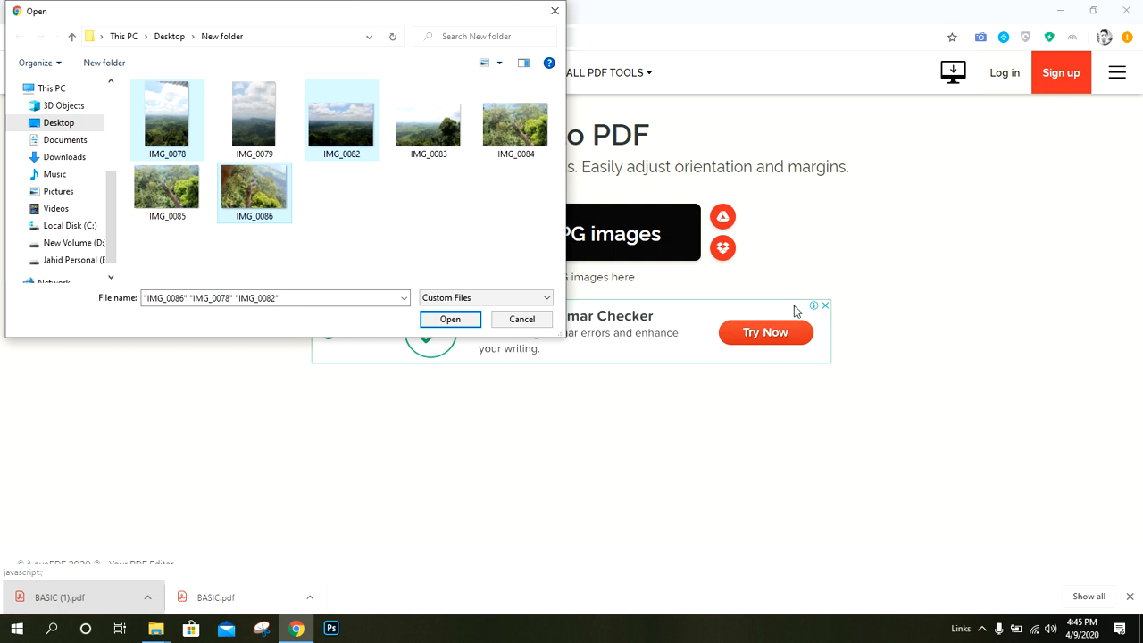
{"action": "left_click", "coordinate": [451, 319]}
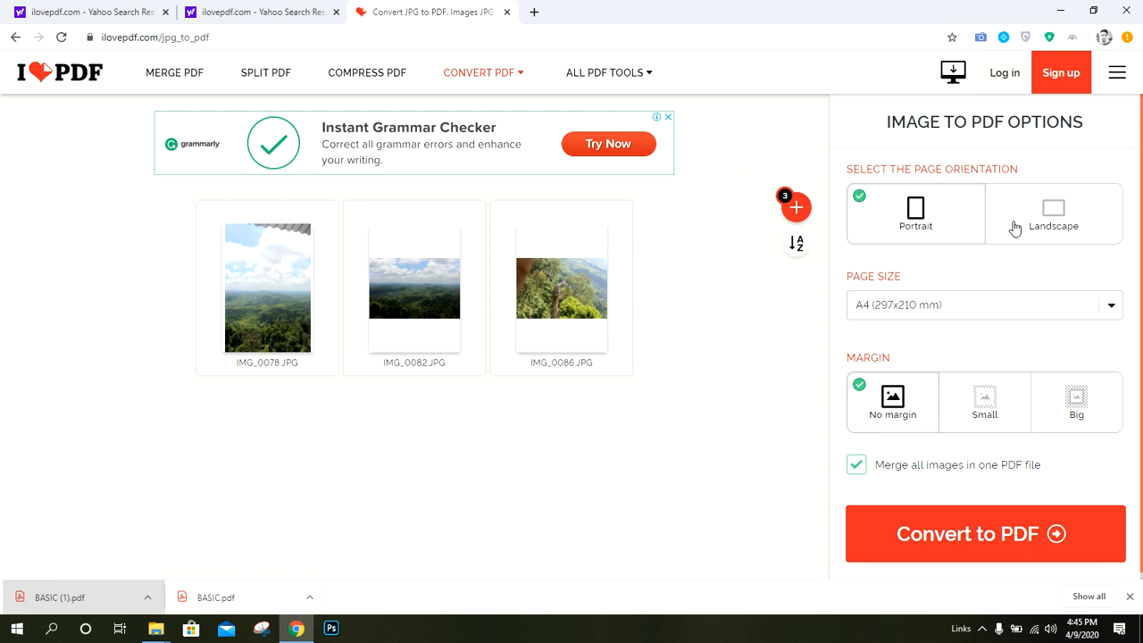
Step: Convert the three images into one merged A4 portrait PDF without margins and download it
{"action": "scroll", "coordinate": [1027, 291], "scroll_direction": "down", "scroll_amount": 1}
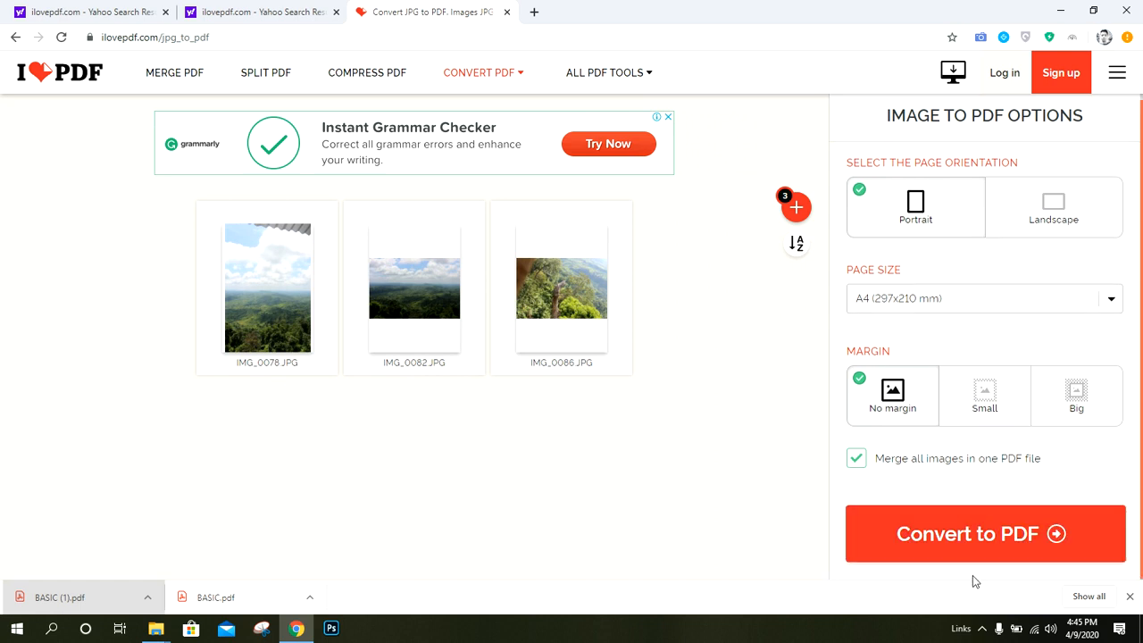
{"action": "left_click", "coordinate": [993, 545]}
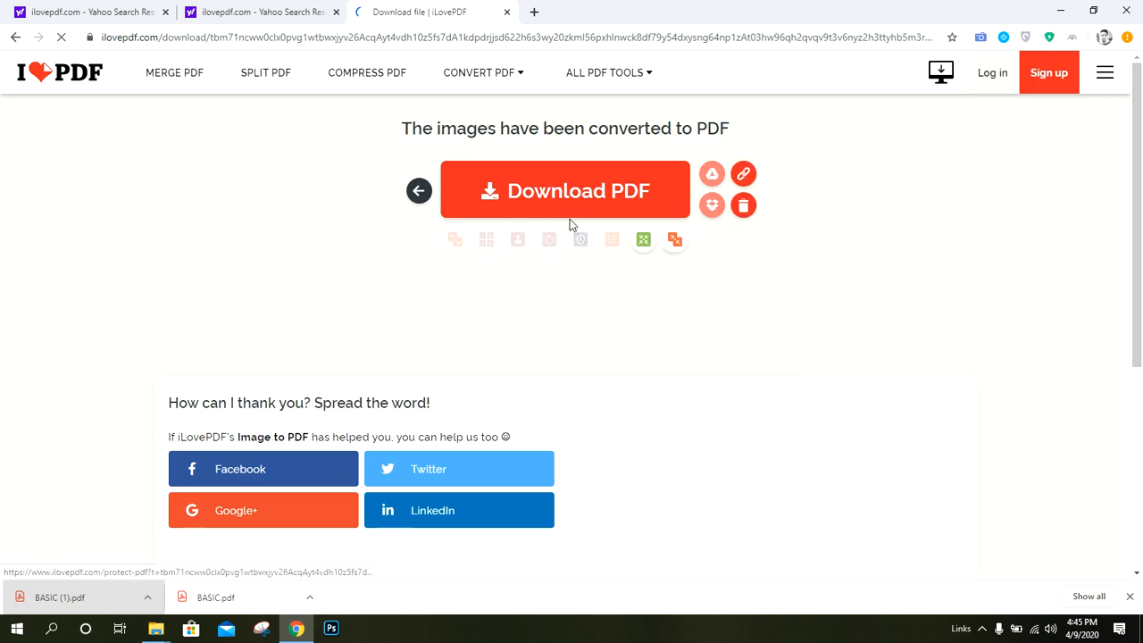
{"action": "left_click", "coordinate": [572, 210]}
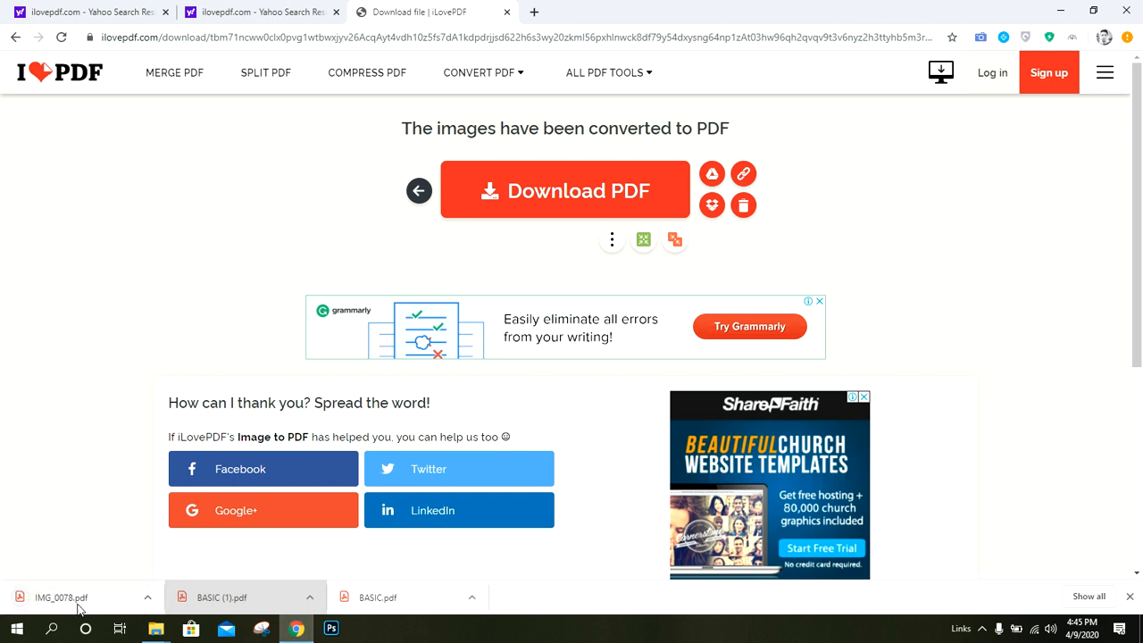
Step: Open the downloaded IMG_0078.pdf, look through its image pages, and close both PDF tabs
{"action": "double_click", "coordinate": [77, 604]}
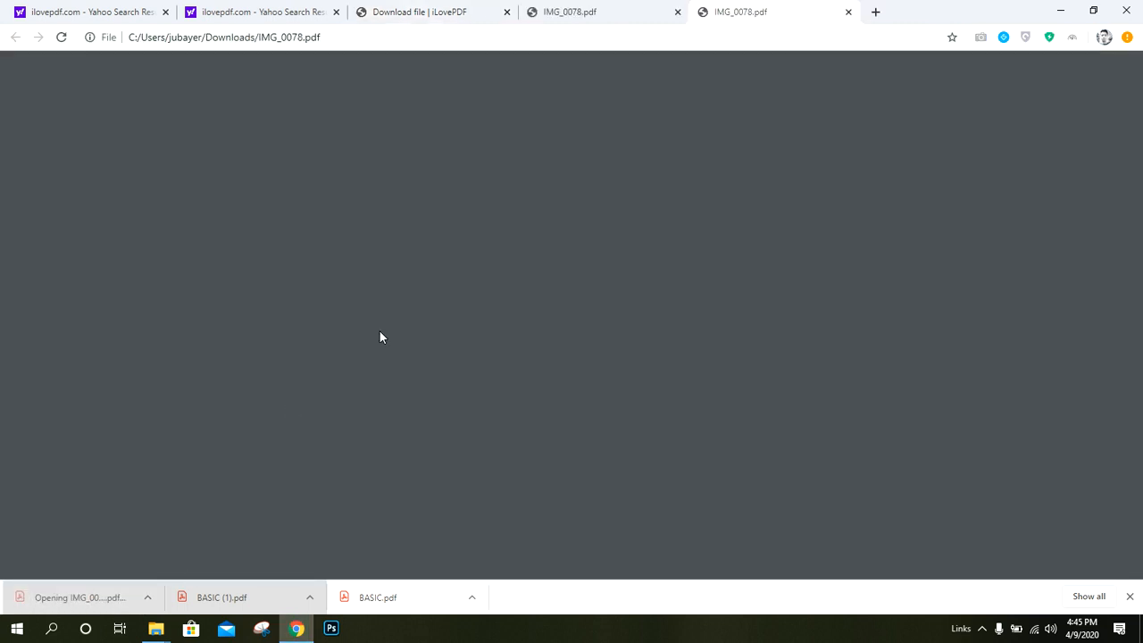
{"action": "scroll", "coordinate": [403, 333], "scroll_direction": "down", "scroll_amount": 2}
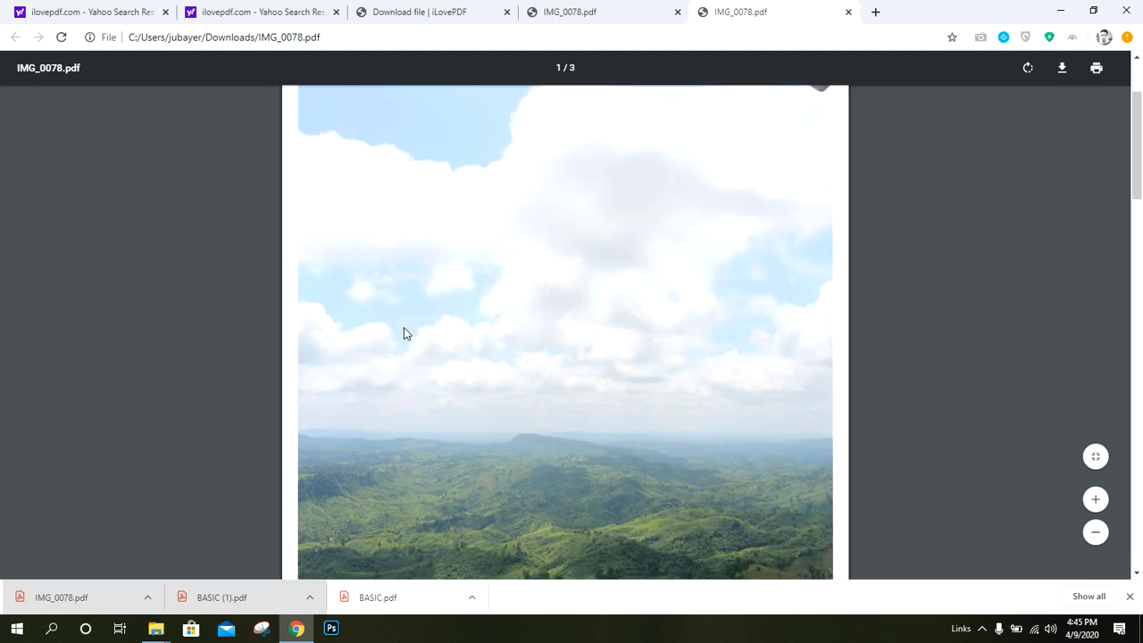
{"action": "scroll", "coordinate": [466, 313], "scroll_direction": "down", "scroll_amount": 2}
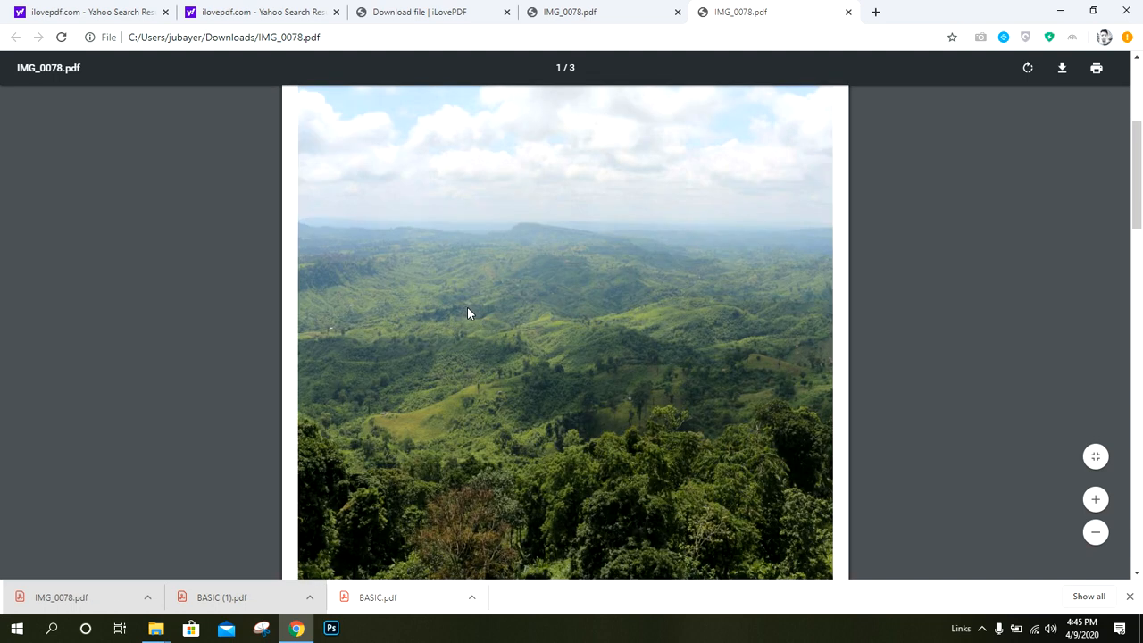
{"action": "scroll", "coordinate": [466, 309], "scroll_direction": "down", "scroll_amount": 7}
{"action": "scroll", "coordinate": [467, 308], "scroll_direction": "down", "scroll_amount": 5}
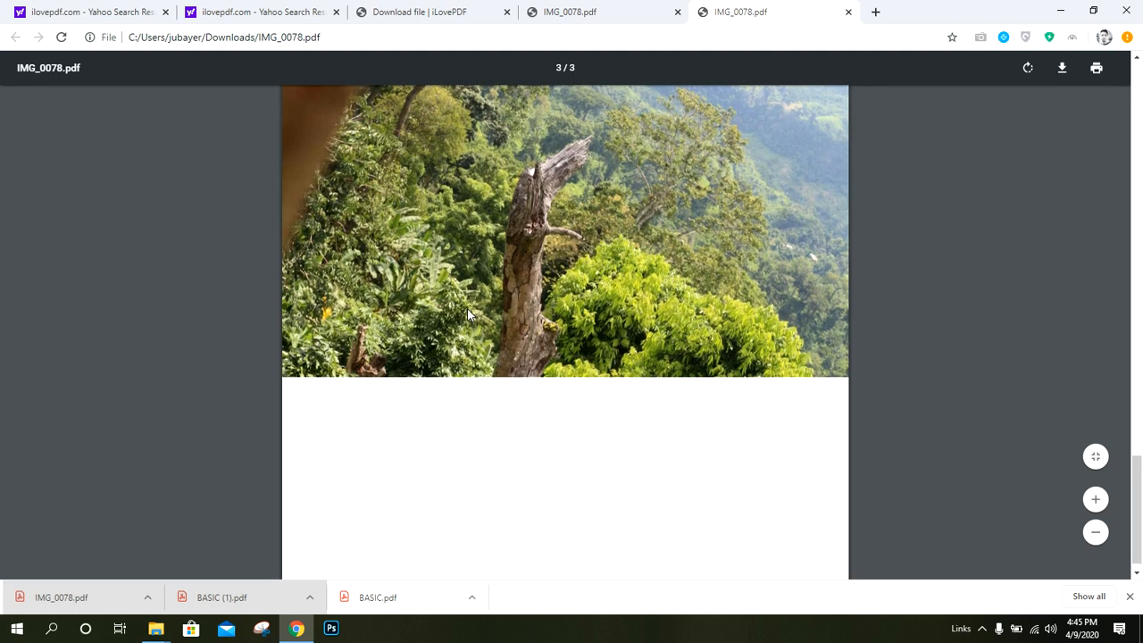
{"action": "scroll", "coordinate": [468, 308], "scroll_direction": "up", "scroll_amount": 3}
{"action": "scroll", "coordinate": [468, 315], "scroll_direction": "down", "scroll_amount": 7}
{"action": "scroll", "coordinate": [468, 315], "scroll_direction": "up", "scroll_amount": 2}
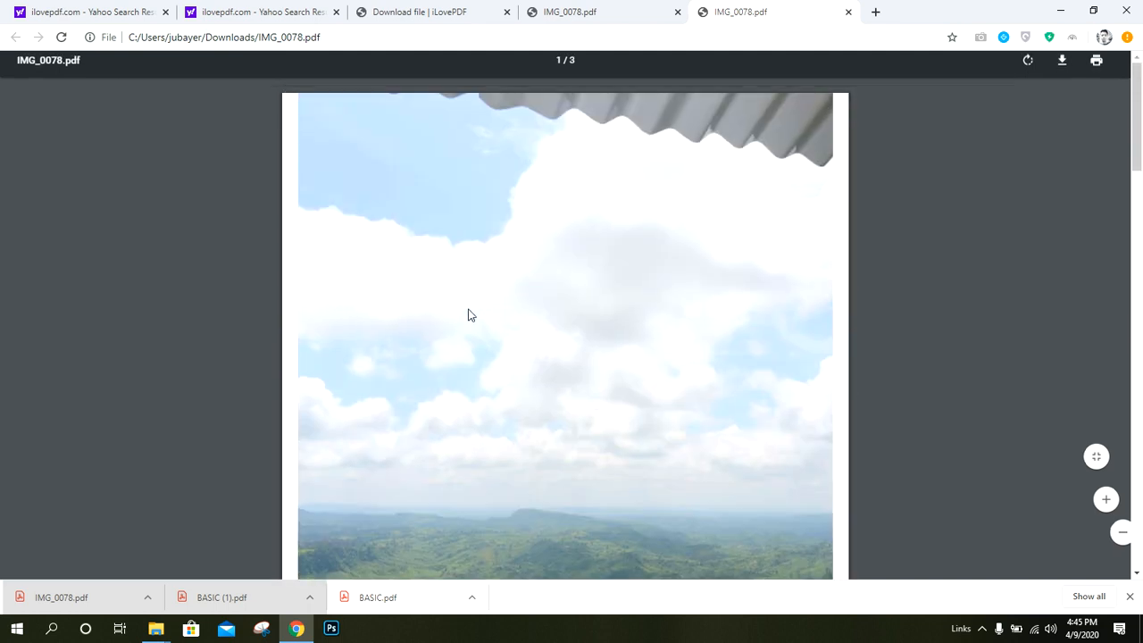
{"action": "left_click", "coordinate": [677, 13]}
{"action": "left_click", "coordinate": [678, 13]}
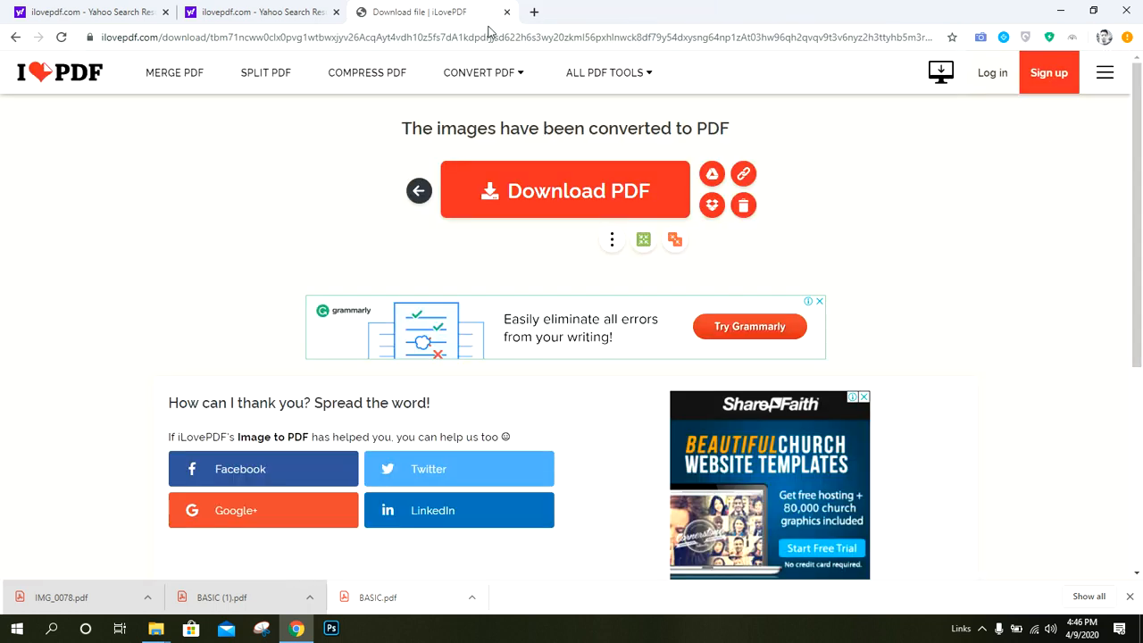